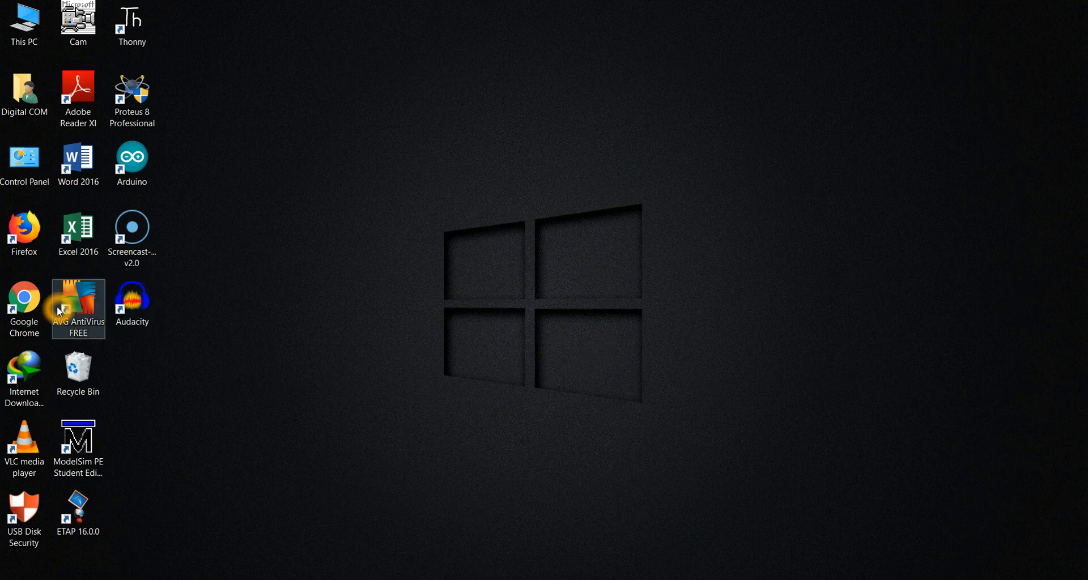
Open Google Chrome, go to pixlr.com and launch the Pixlr X editor
double_click(23, 301)
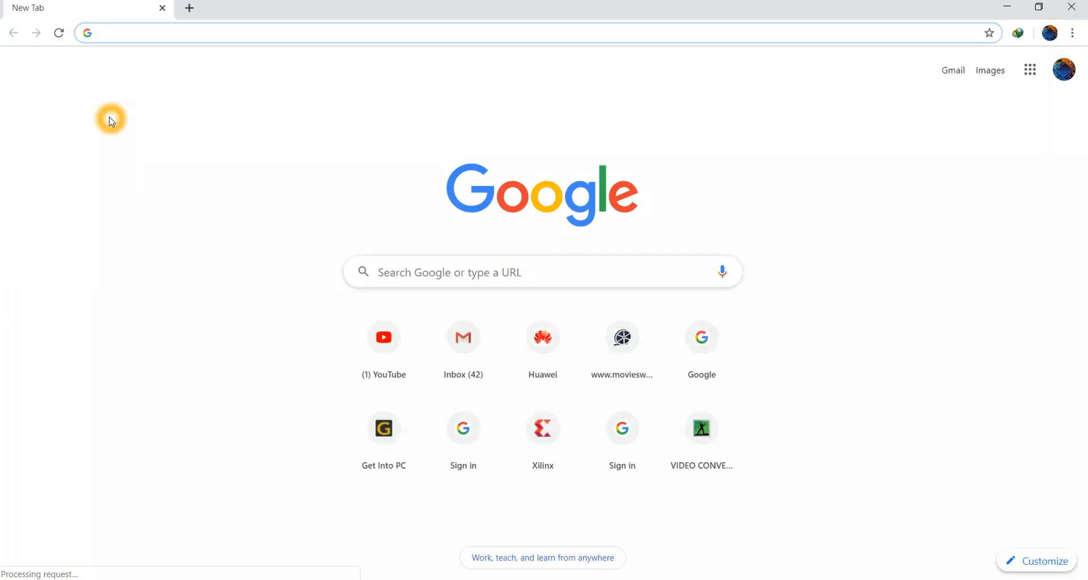
text(pix)
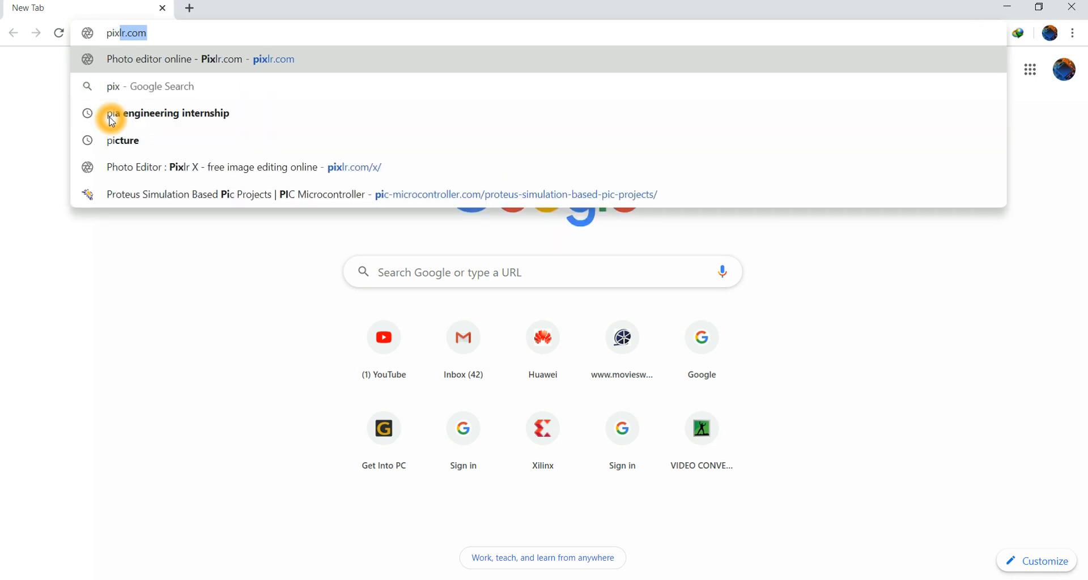
text(lr.com)
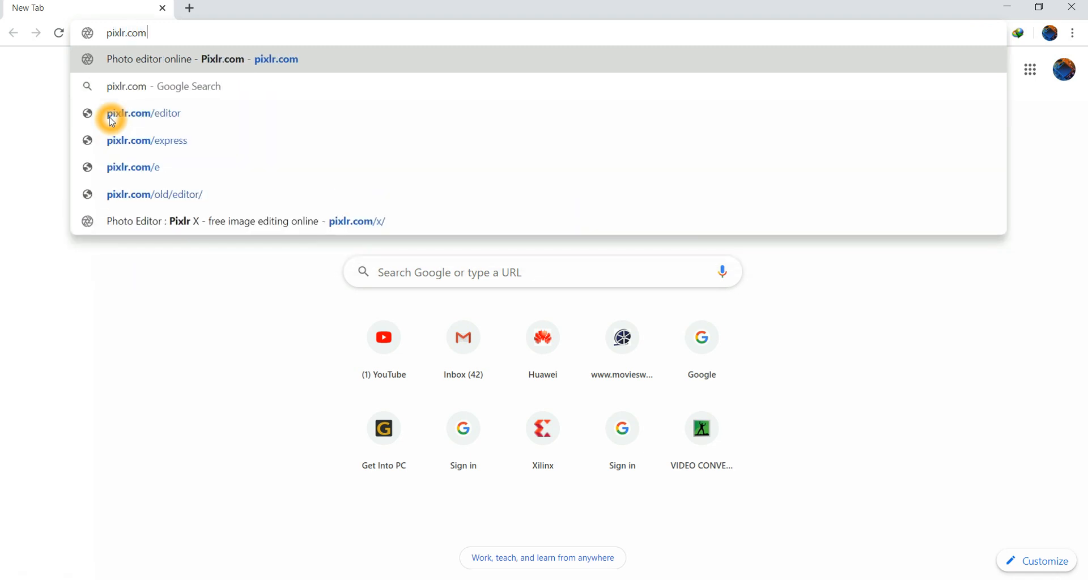
key(Return)
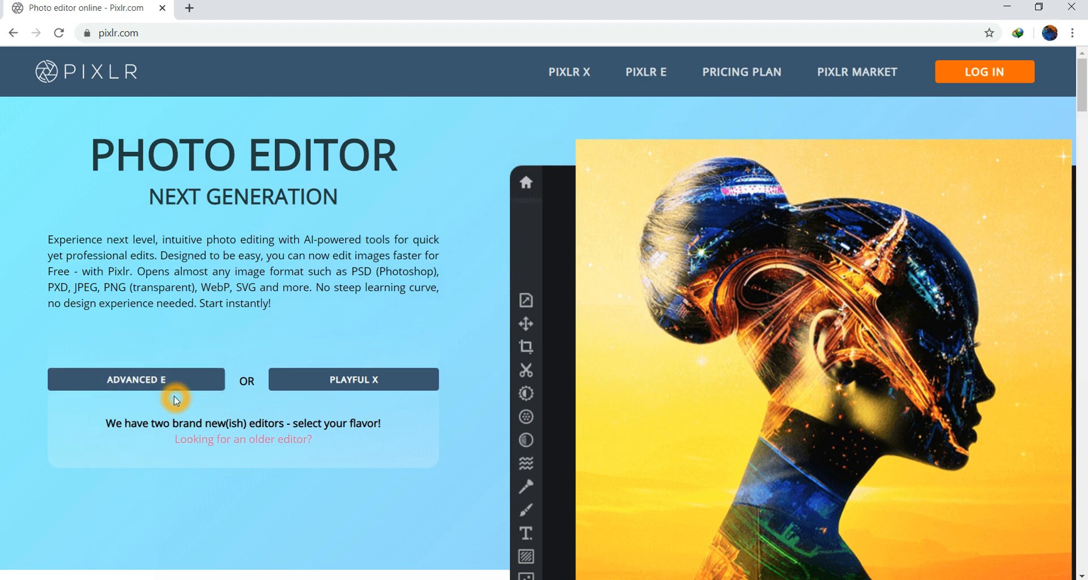
click(355, 384)
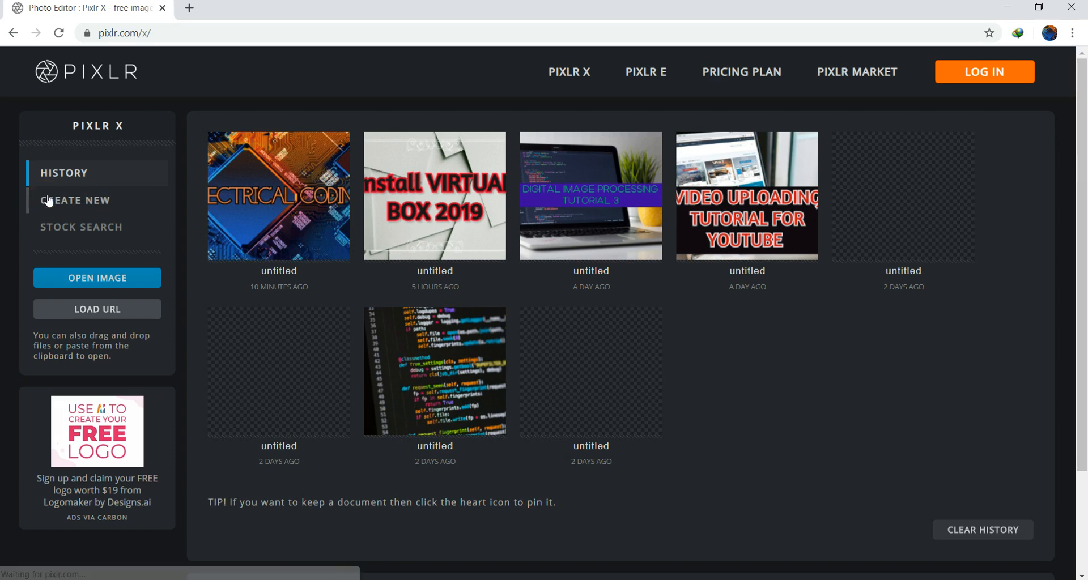
Start a new image and choose the Web 1440p preset of 2560x1440 as its canvas size
click(80, 202)
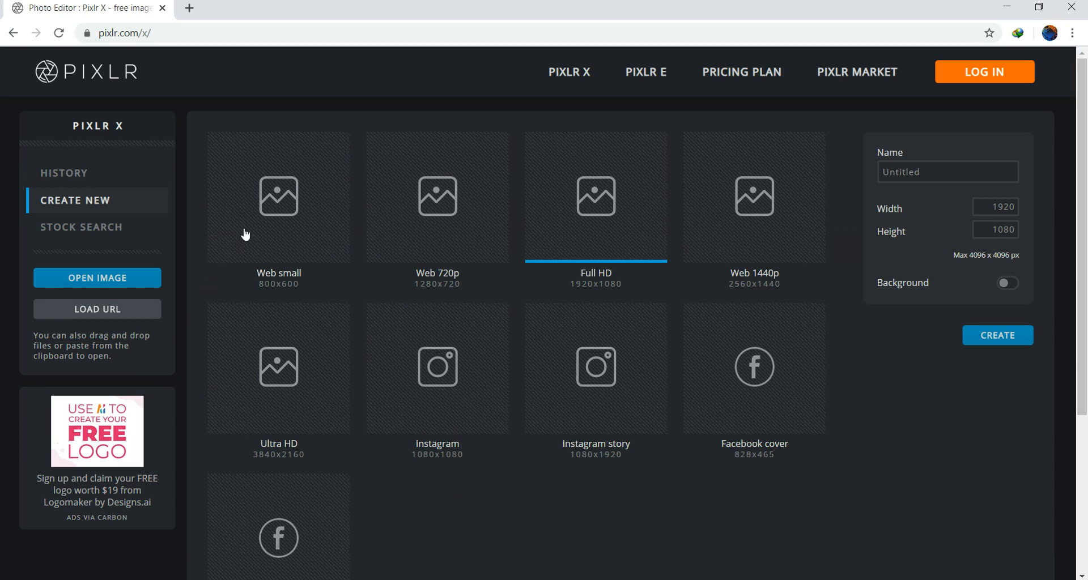
click(253, 274)
click(455, 294)
click(601, 420)
scroll(594, 493, down, 4)
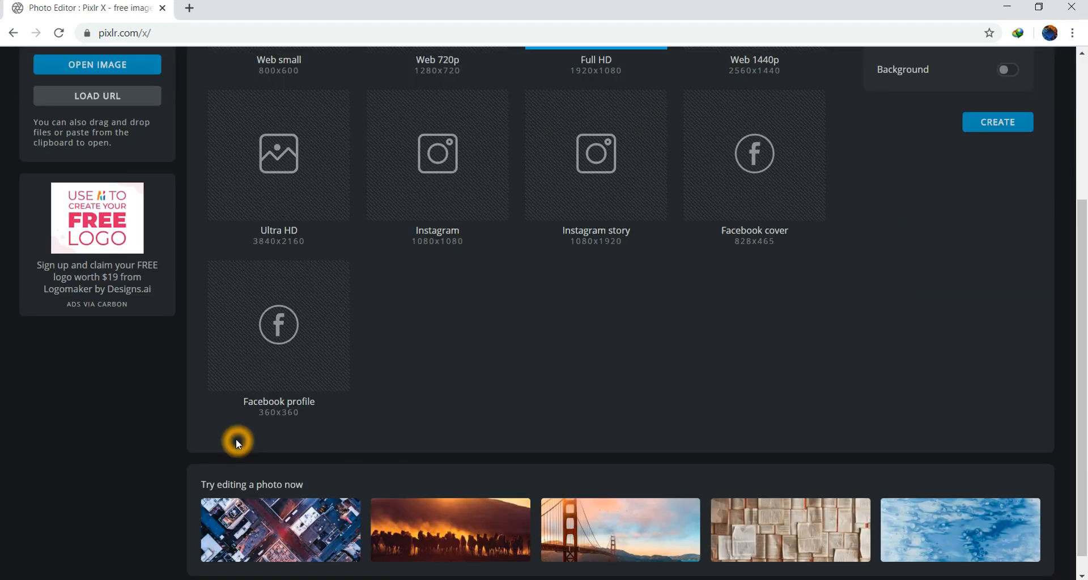
scroll(446, 406, up, 4)
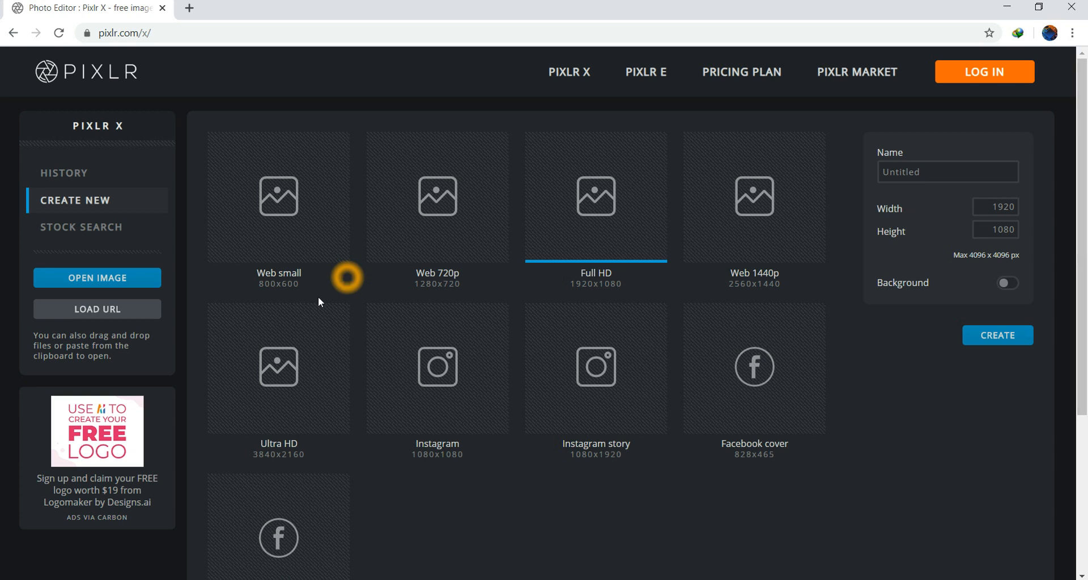
click(757, 208)
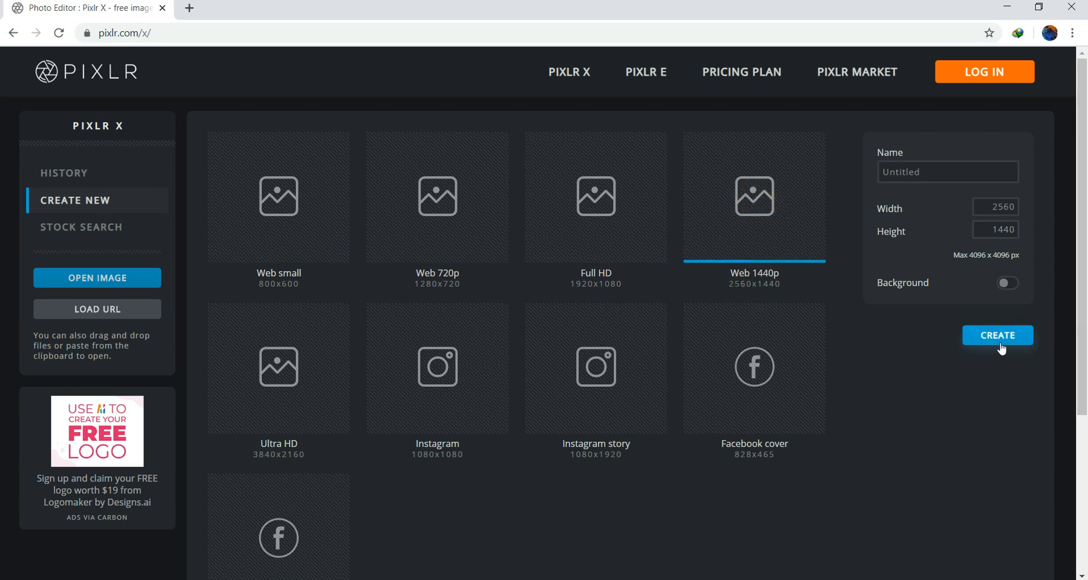
Name the new image Banner and create it
click(984, 211)
click(996, 211)
click(1014, 215)
click(996, 239)
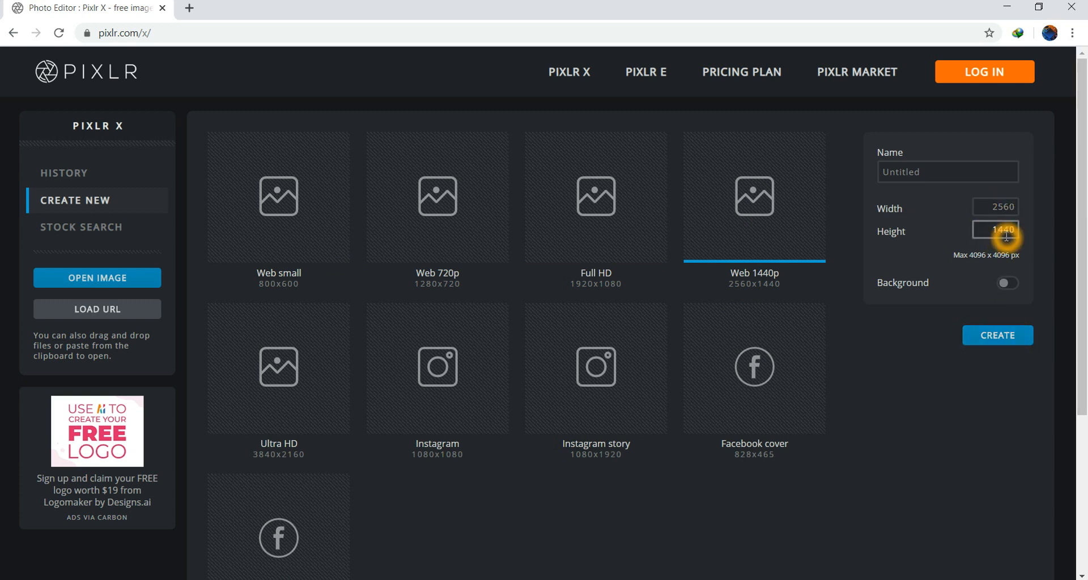
click(926, 178)
click(974, 344)
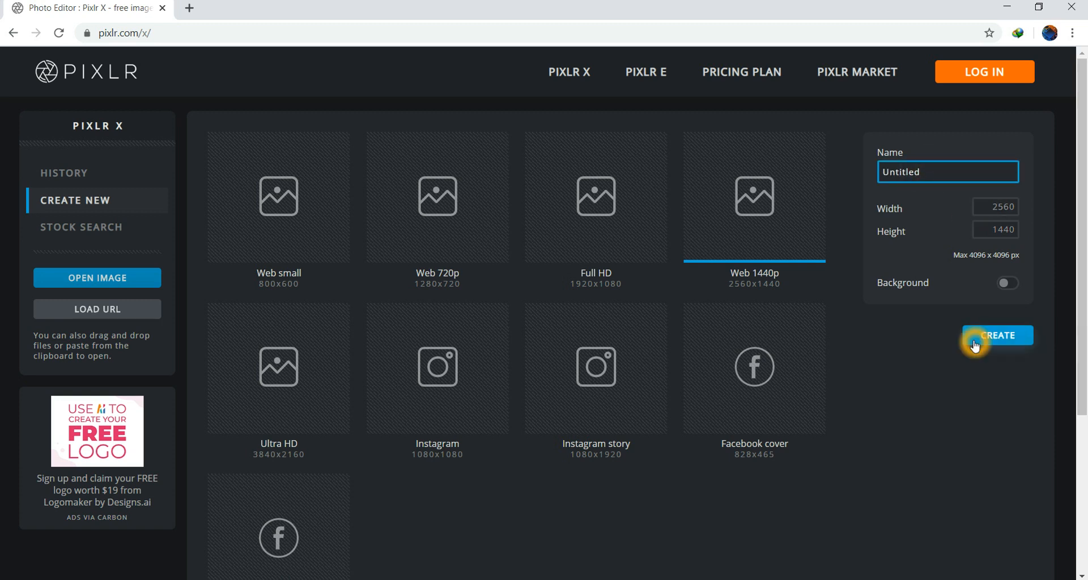
key(BackSpace)
key(BackSpace)
key(BackSpace)
key(BackSpace)
key(BackSpace)
key(BackSpace)
key(BackSpace)
key(BackSpace)
text(Banner)
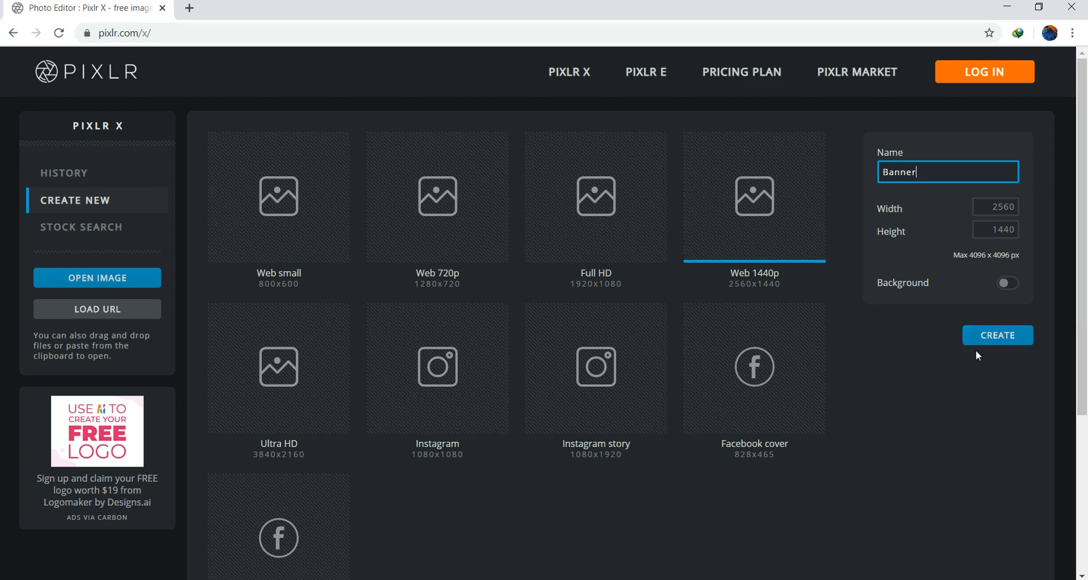
click(995, 339)
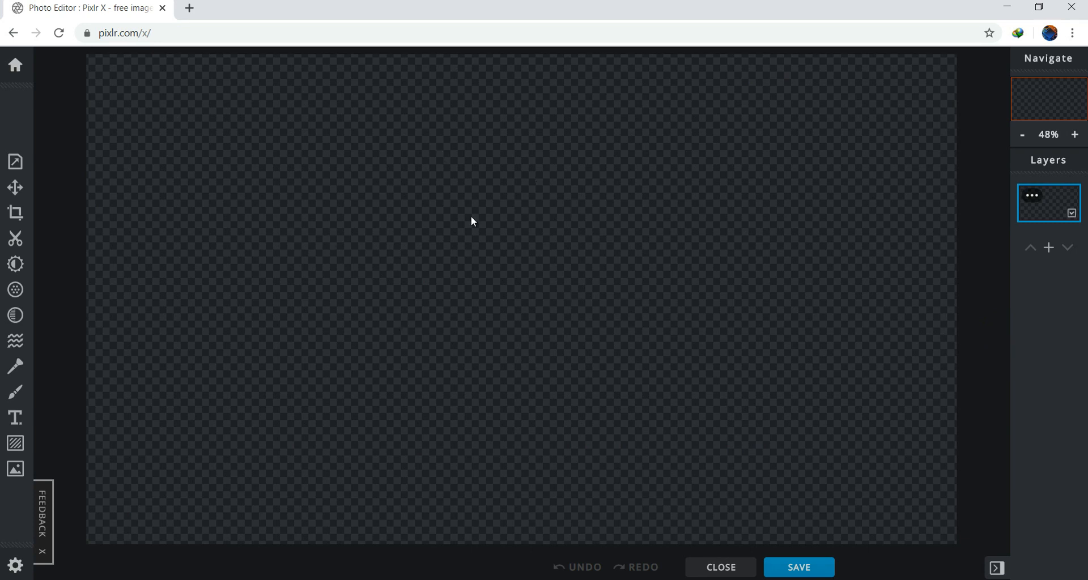
Open the Add Image tool for the blank canvas
click(463, 355)
click(21, 162)
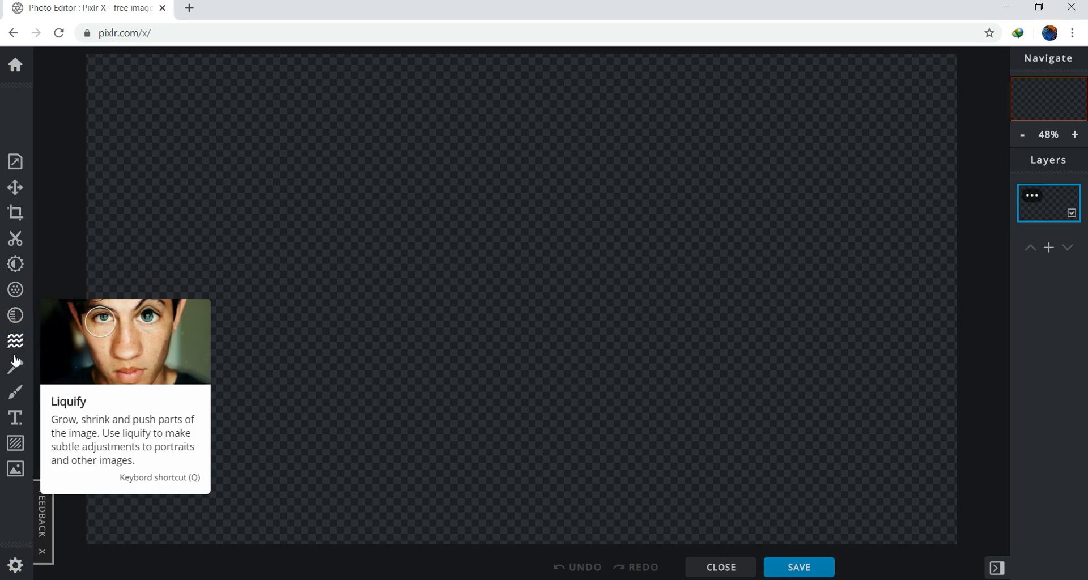
click(15, 398)
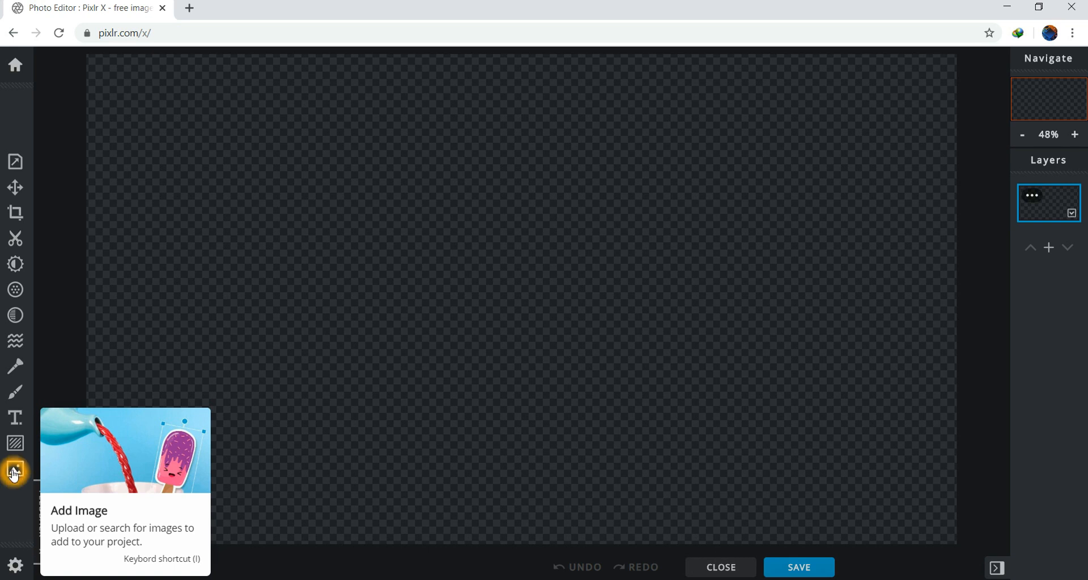
click(14, 472)
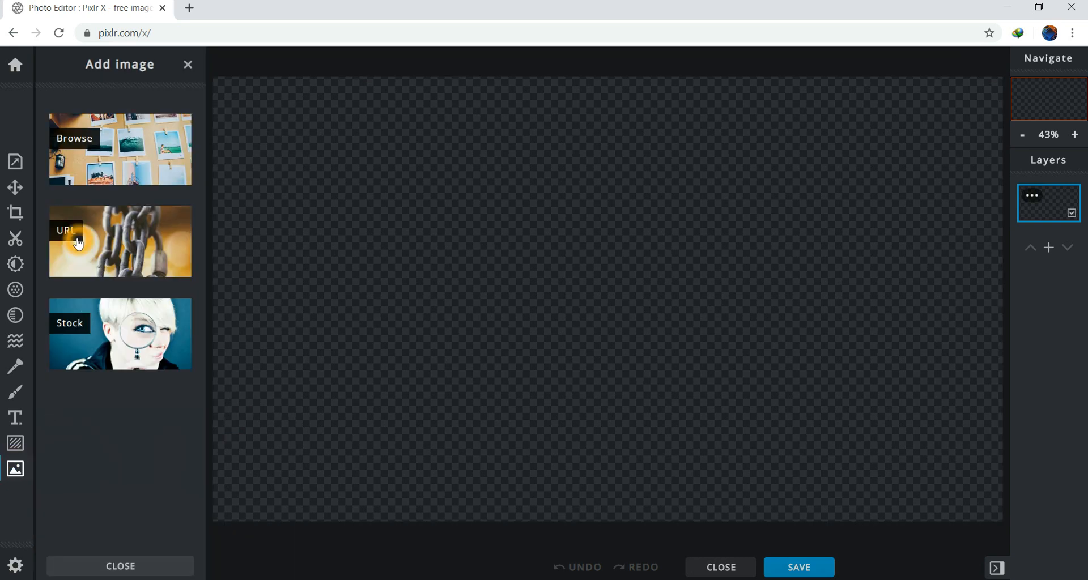
Look at the stock photo search offered as an image source and return to the blank canvas
click(76, 147)
click(70, 278)
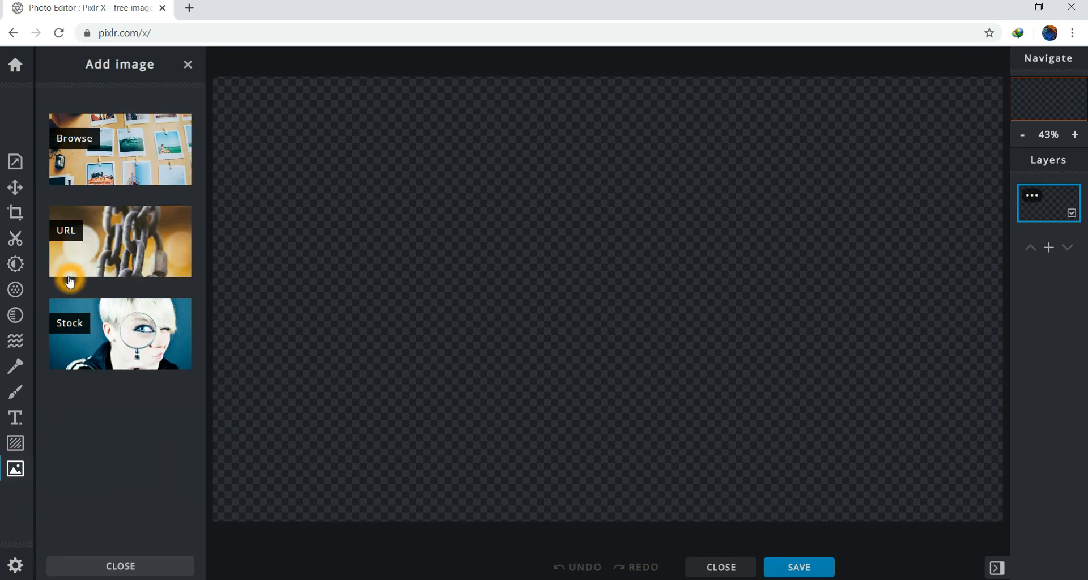
click(82, 144)
click(54, 242)
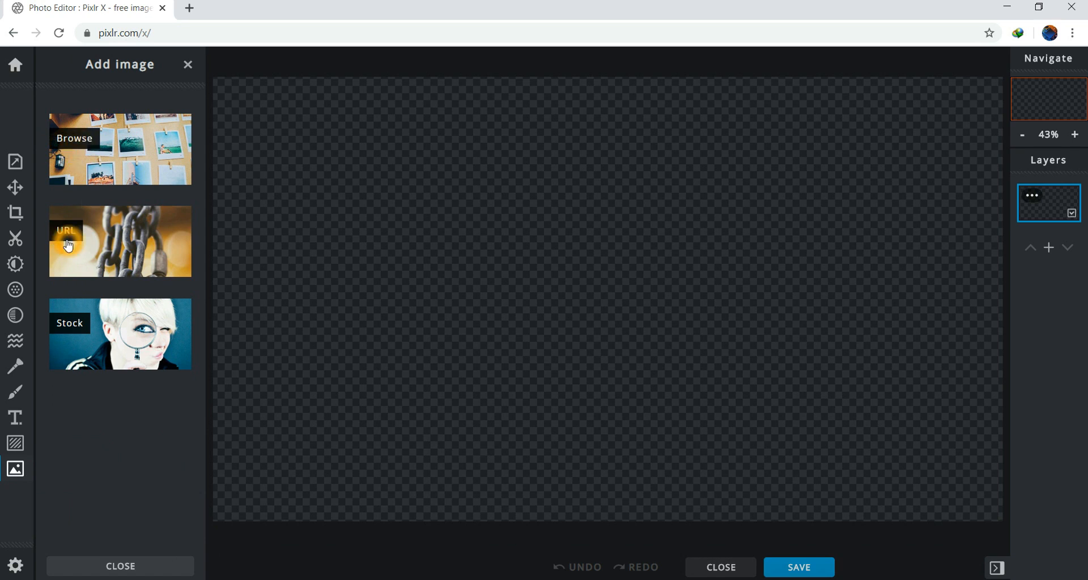
click(39, 323)
click(67, 335)
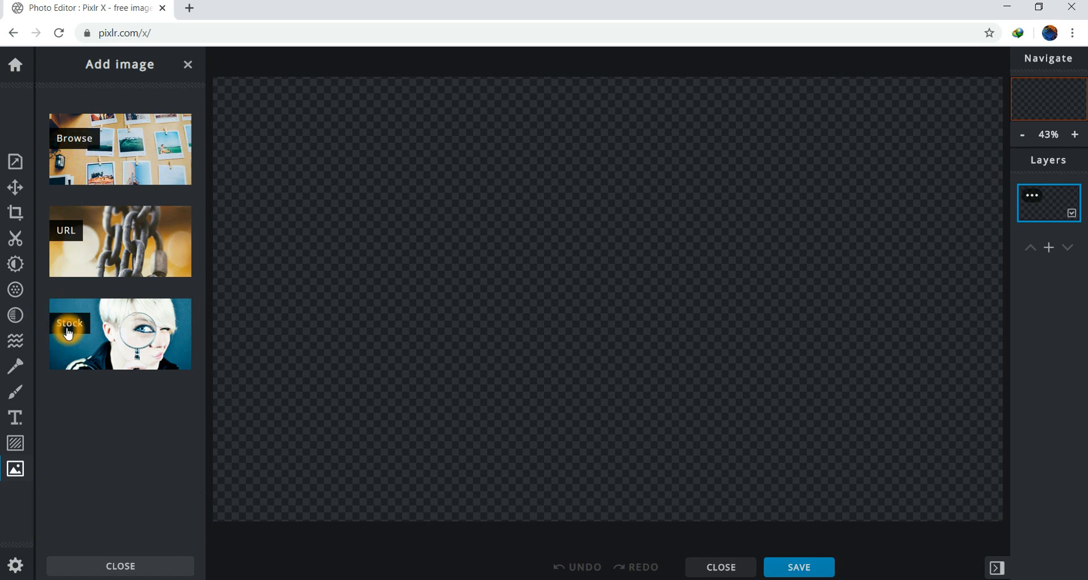
click(67, 325)
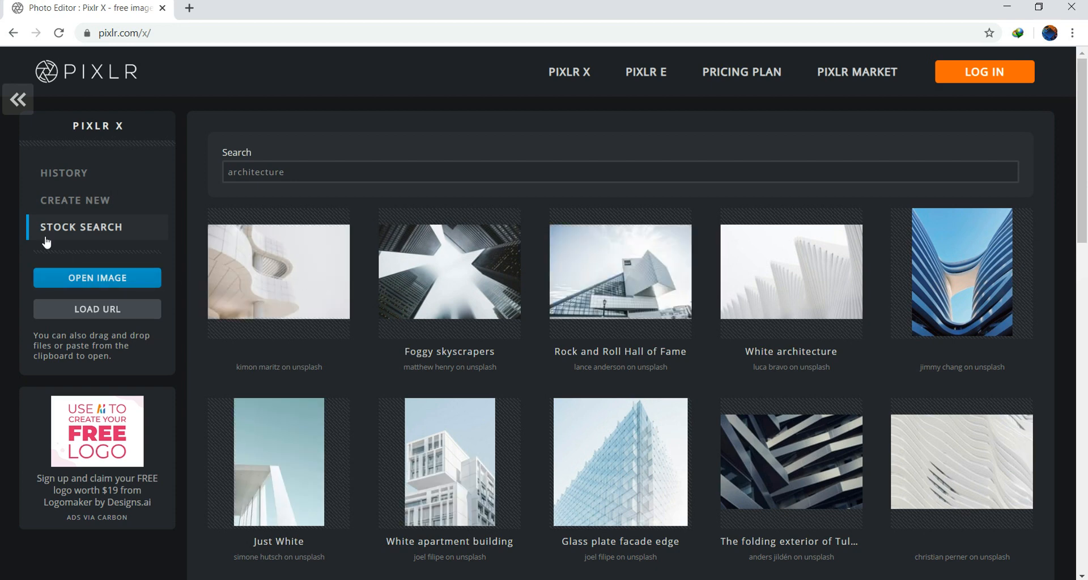
click(17, 102)
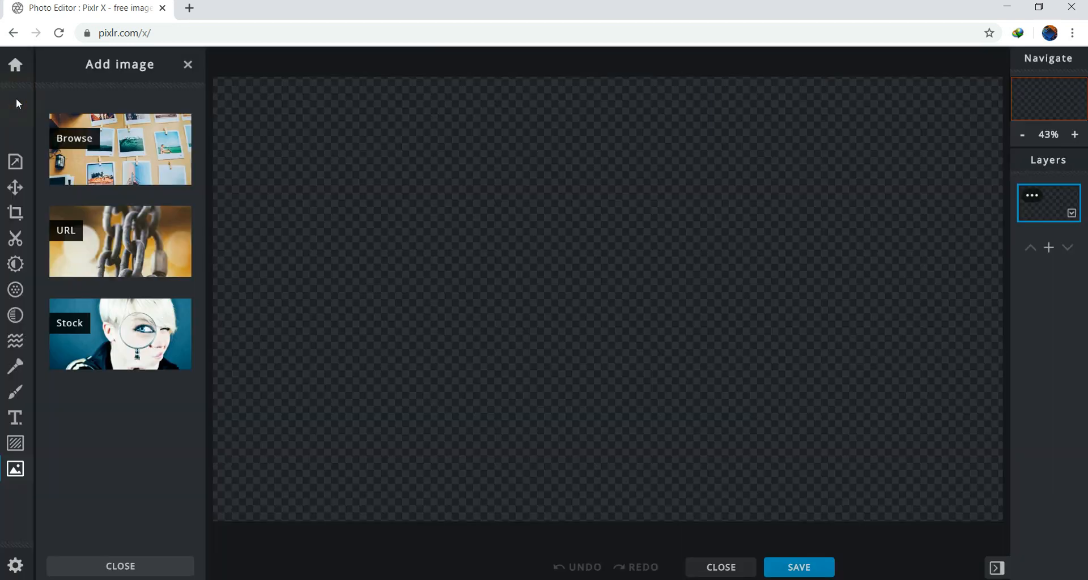
Open the image URL dialog and search Google Images for banner design in a new browser tab
click(64, 231)
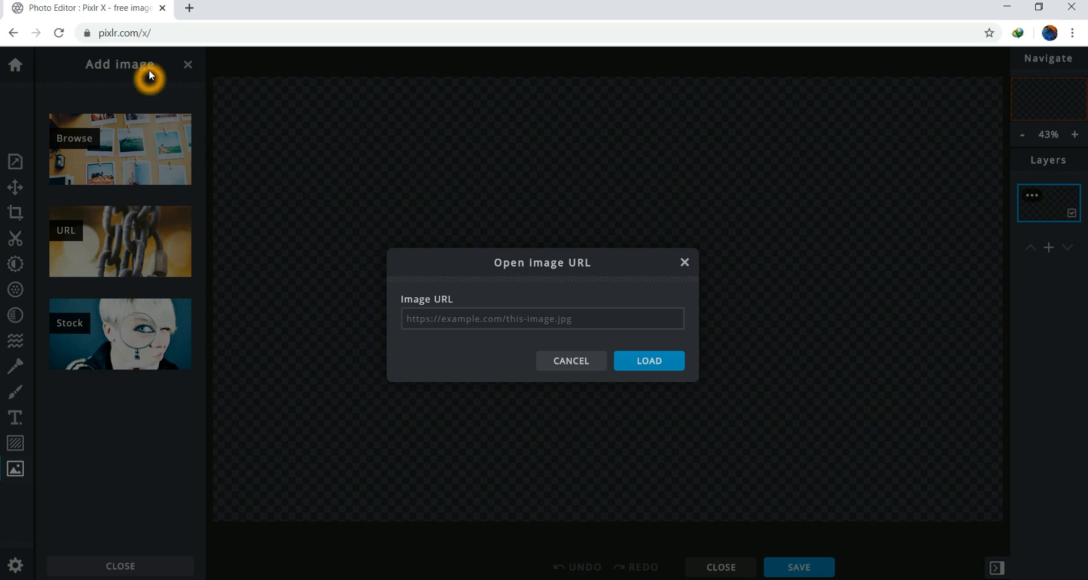
click(190, 8)
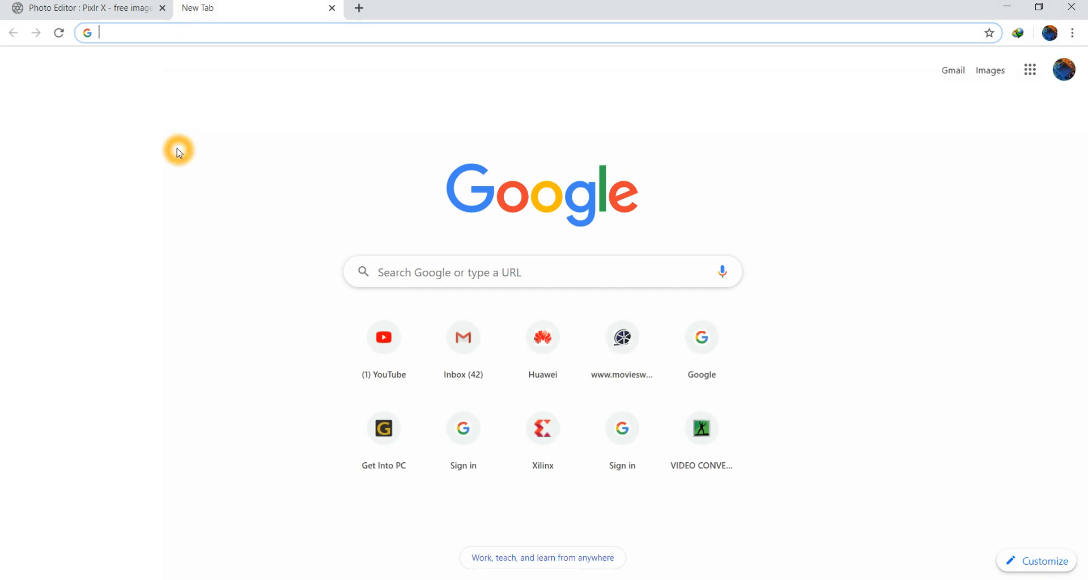
text(bannn)
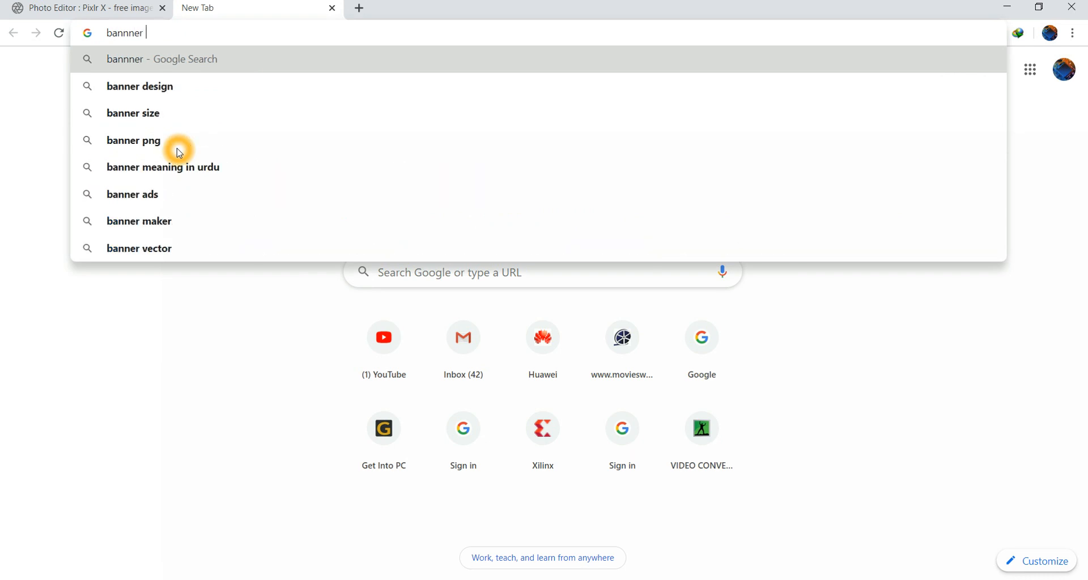
text(er)
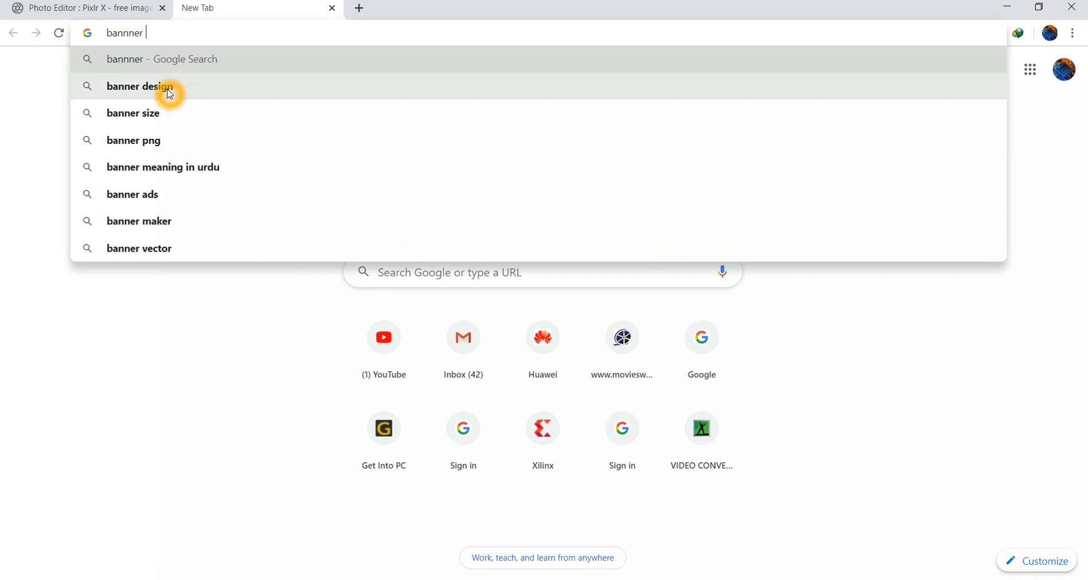
click(170, 88)
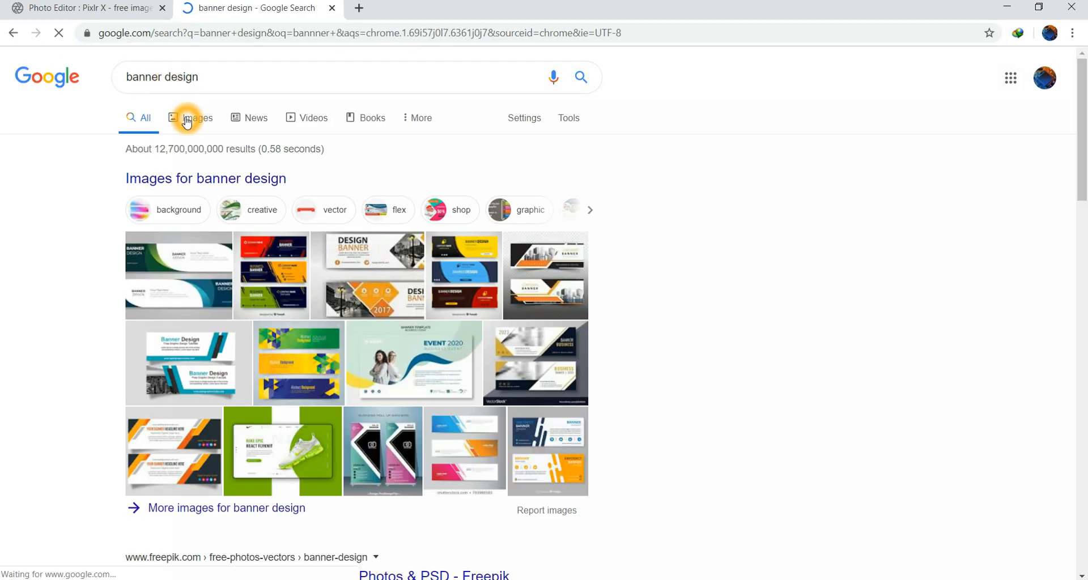
click(188, 120)
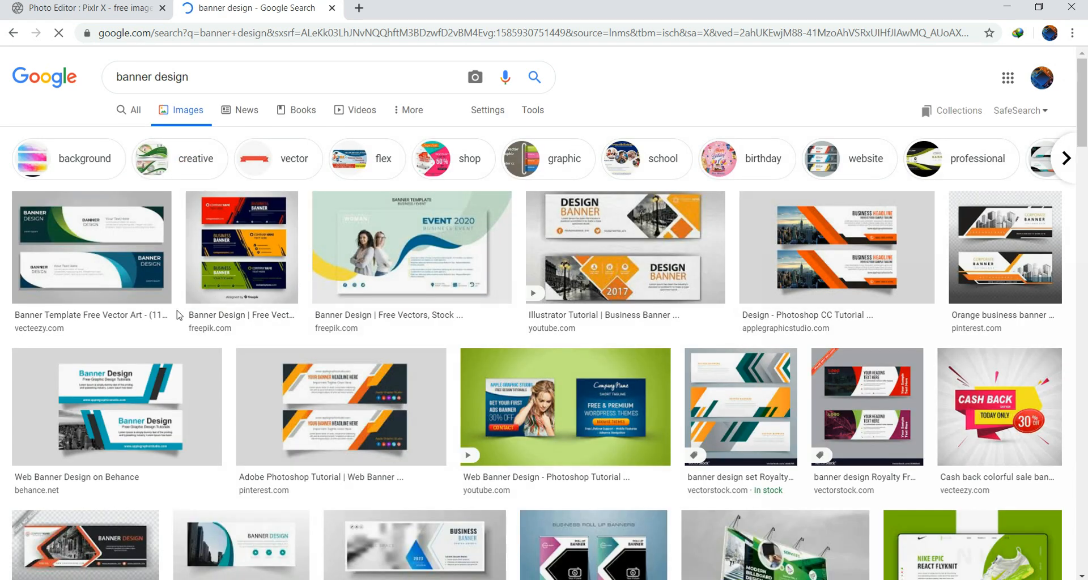
Look through the banner design image results, and return to the image URL field in Pixlr X
scroll(428, 409, down, 5)
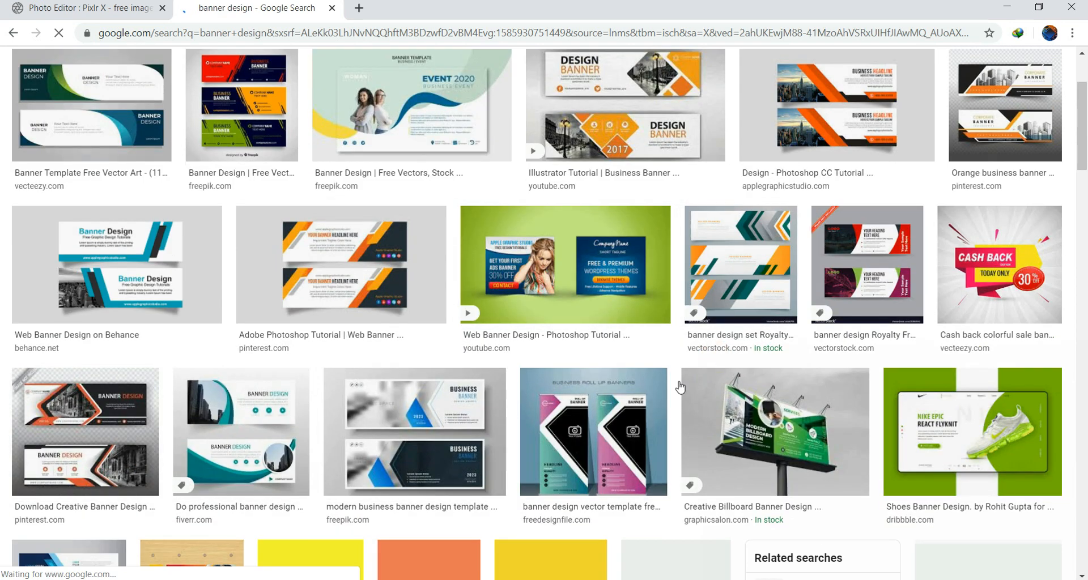
scroll(428, 409, down, 4)
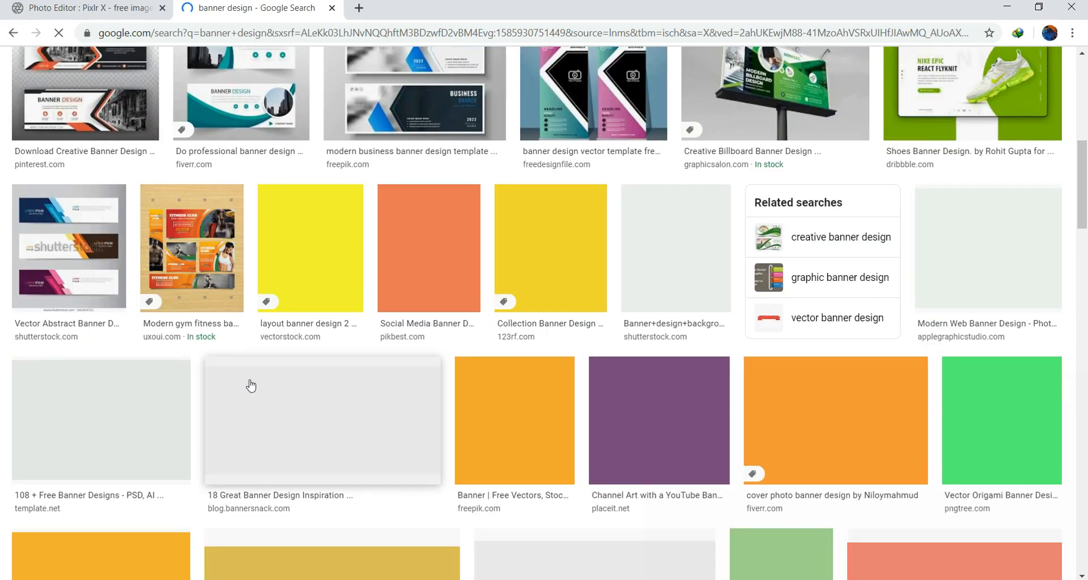
scroll(437, 381, down, 4)
scroll(340, 297, up, 4)
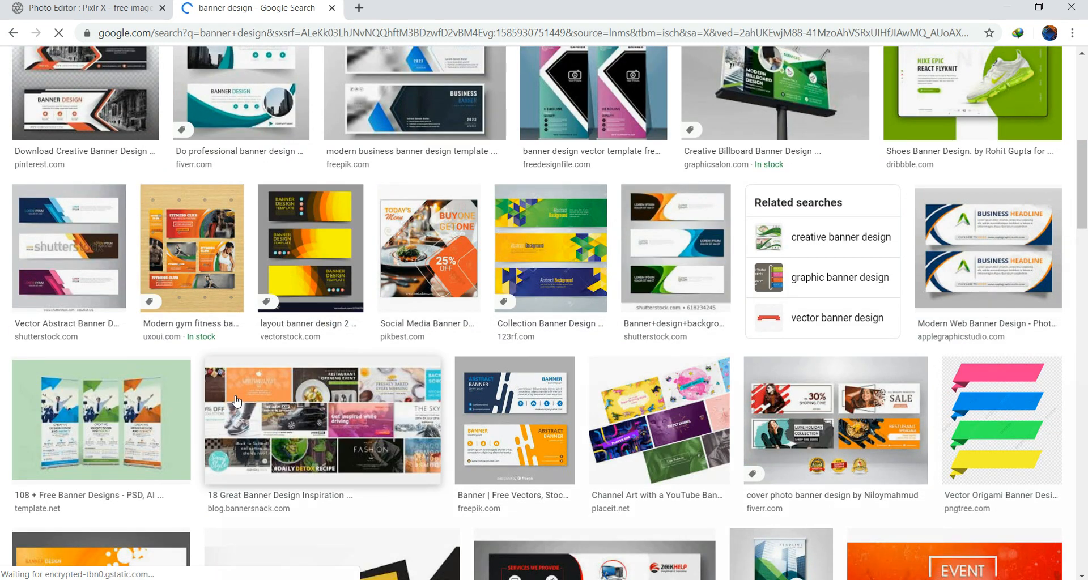
scroll(567, 272, up, 3)
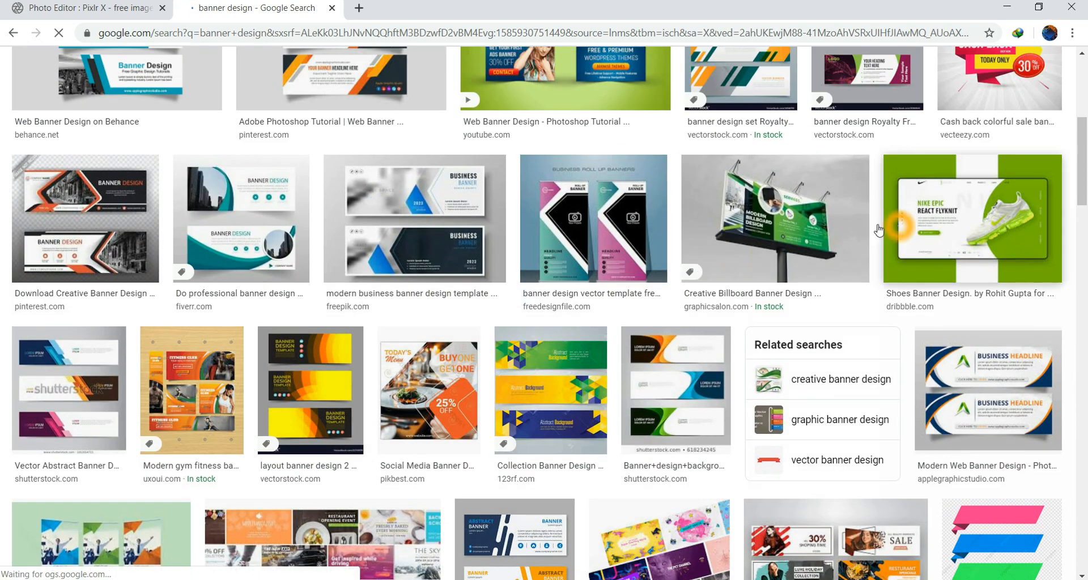
scroll(369, 280, up, 2)
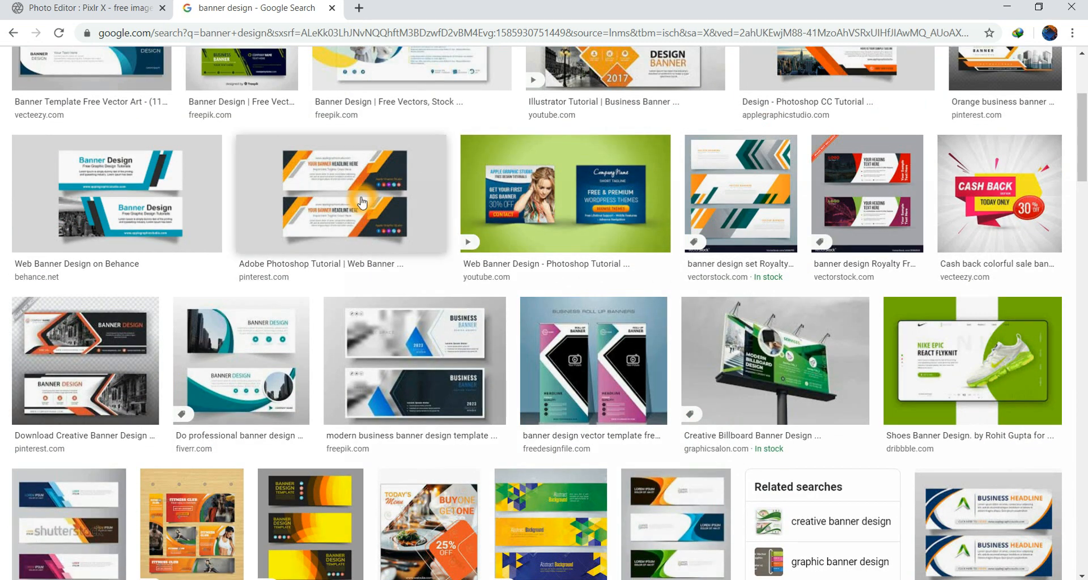
scroll(557, 183, up, 3)
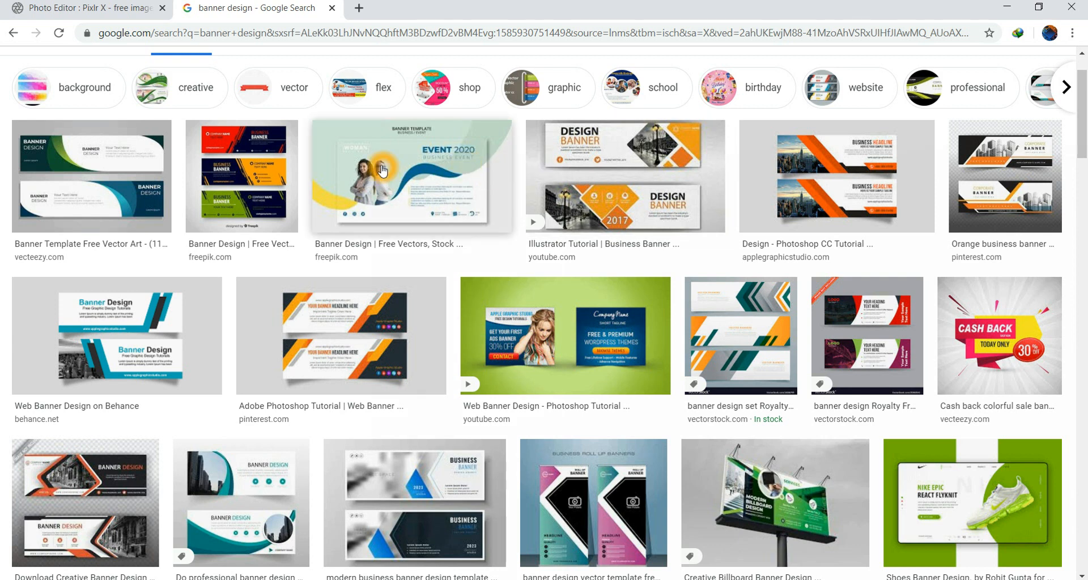
click(100, 5)
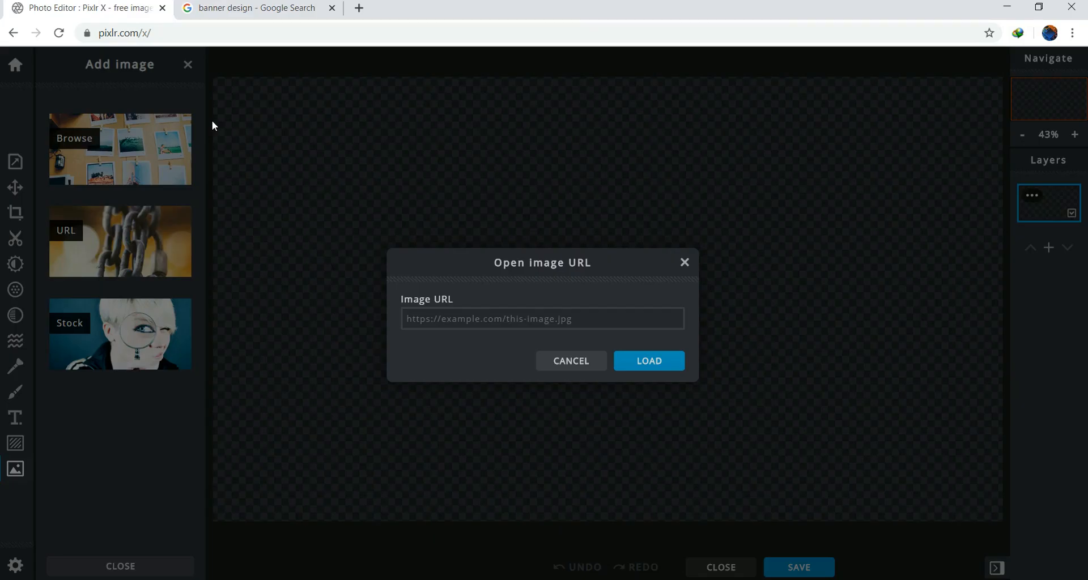
click(439, 322)
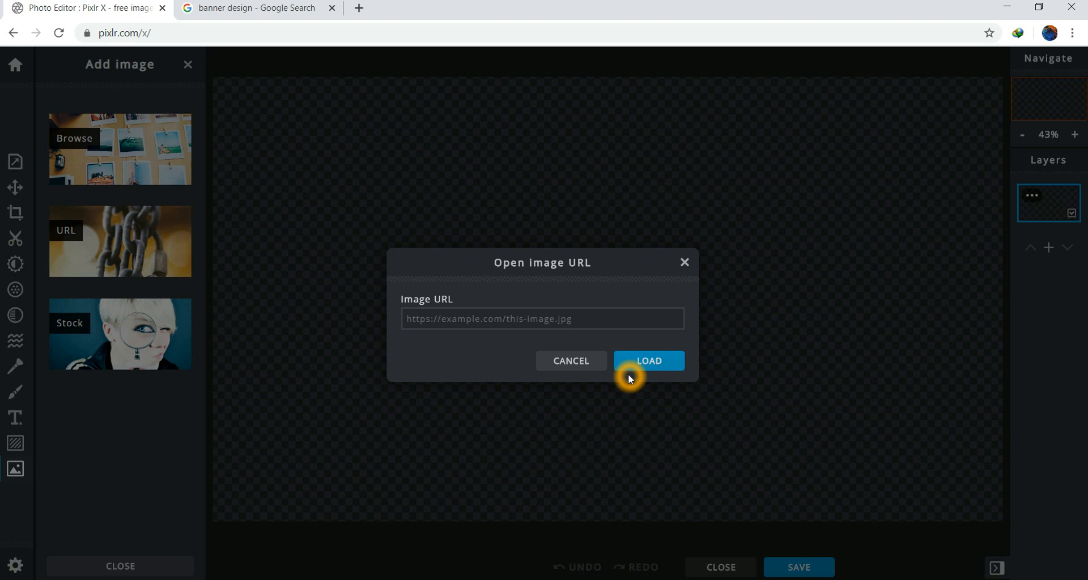
Dismiss the image URL dialog and add YOUTUBE LOGO from Local Disk (E:) to the current document as a layer
click(681, 264)
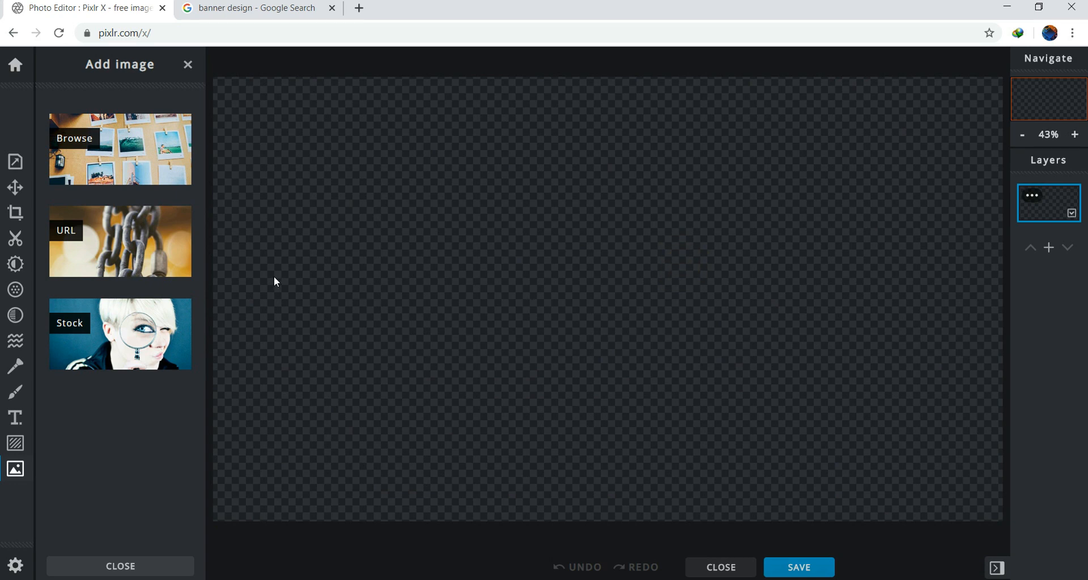
click(82, 137)
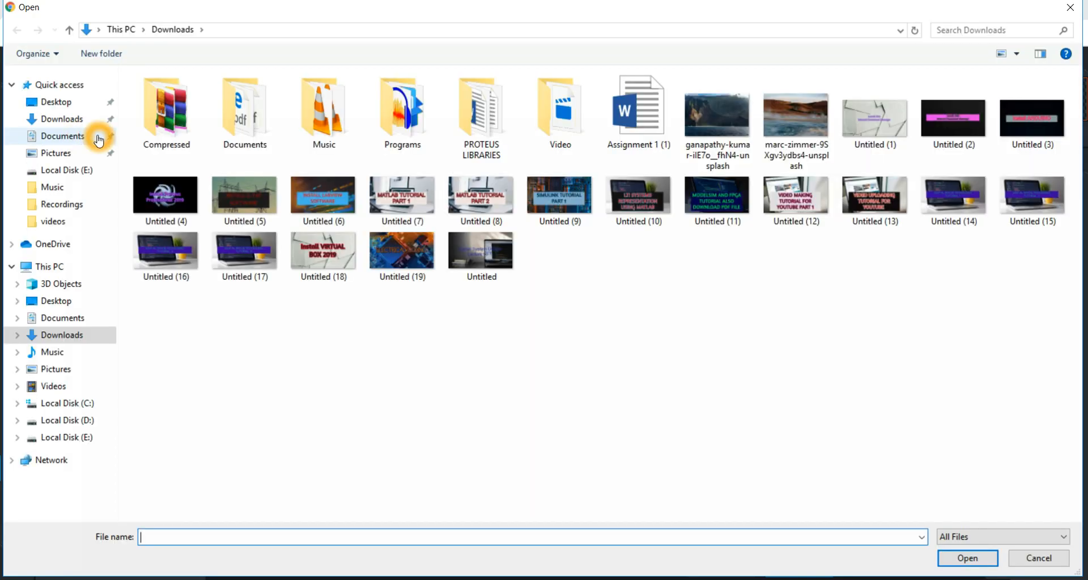
click(67, 439)
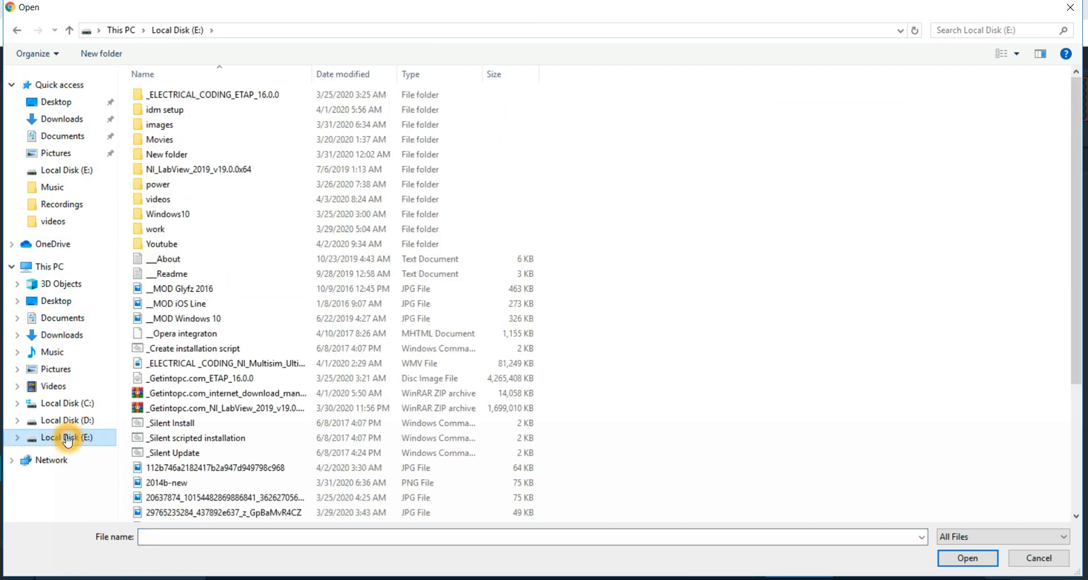
scroll(181, 318, down, 4)
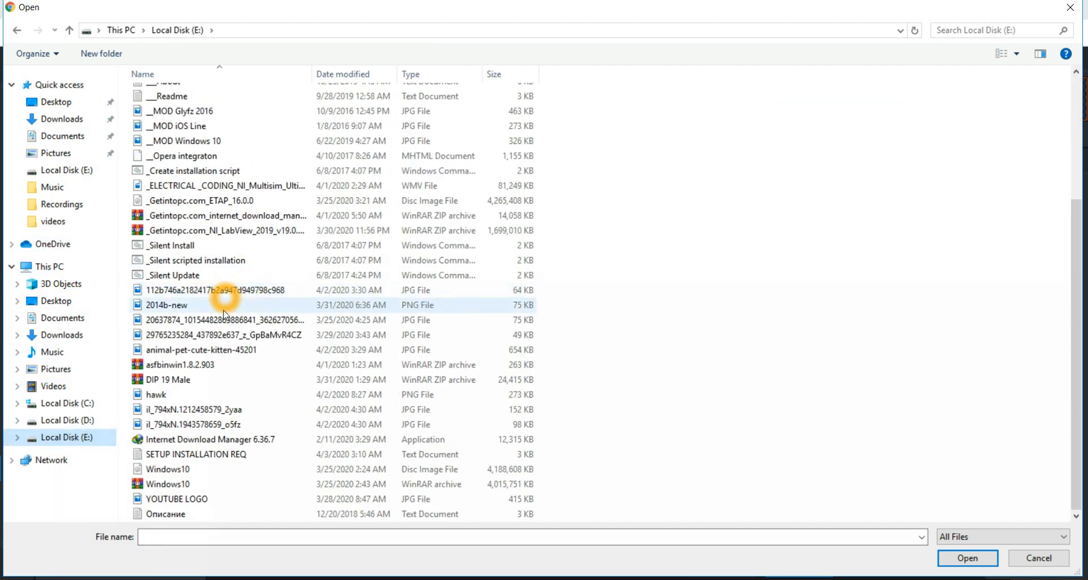
click(174, 498)
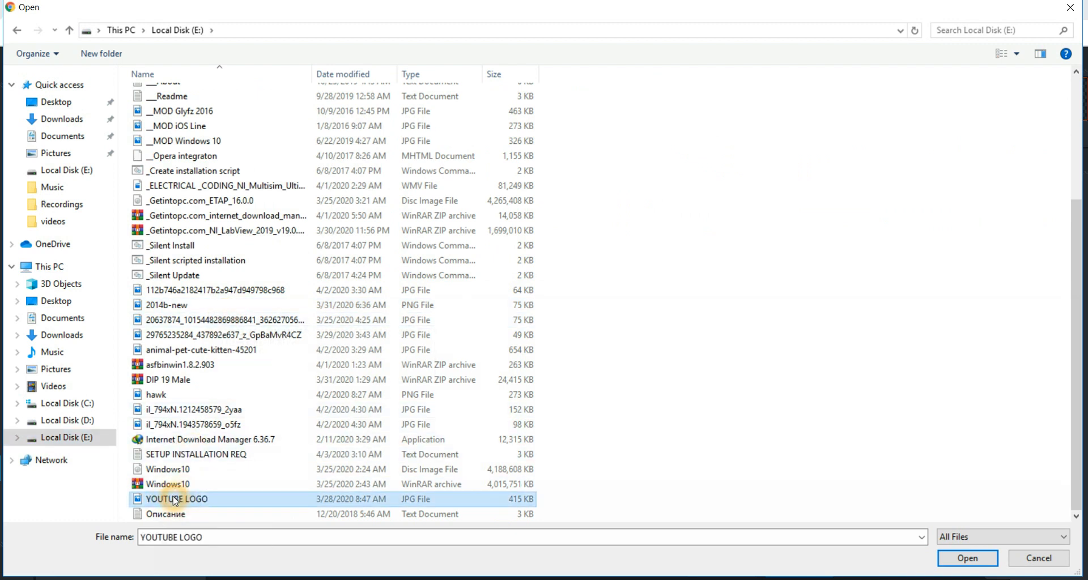
click(960, 558)
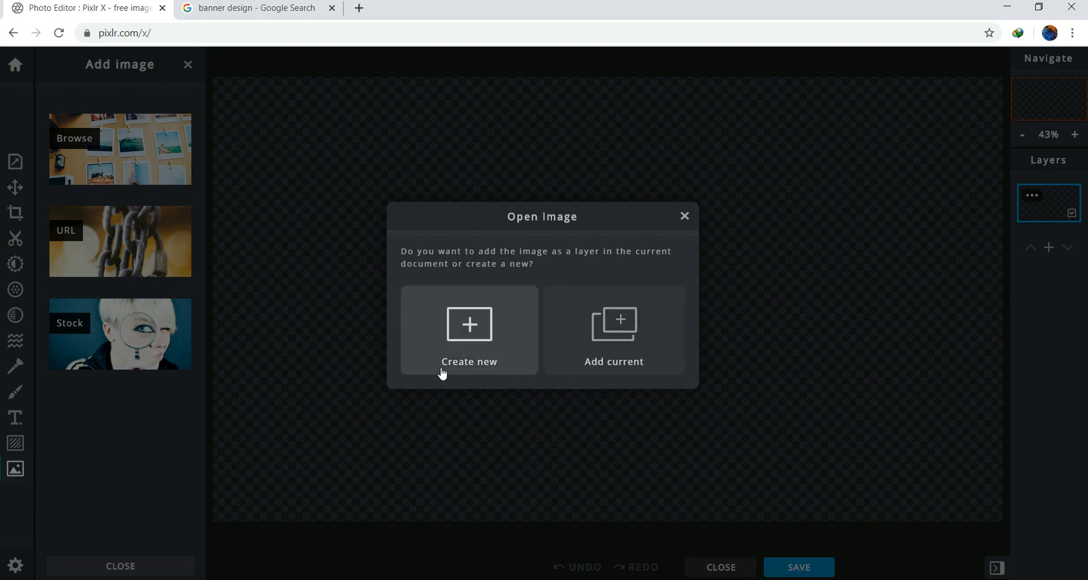
click(479, 357)
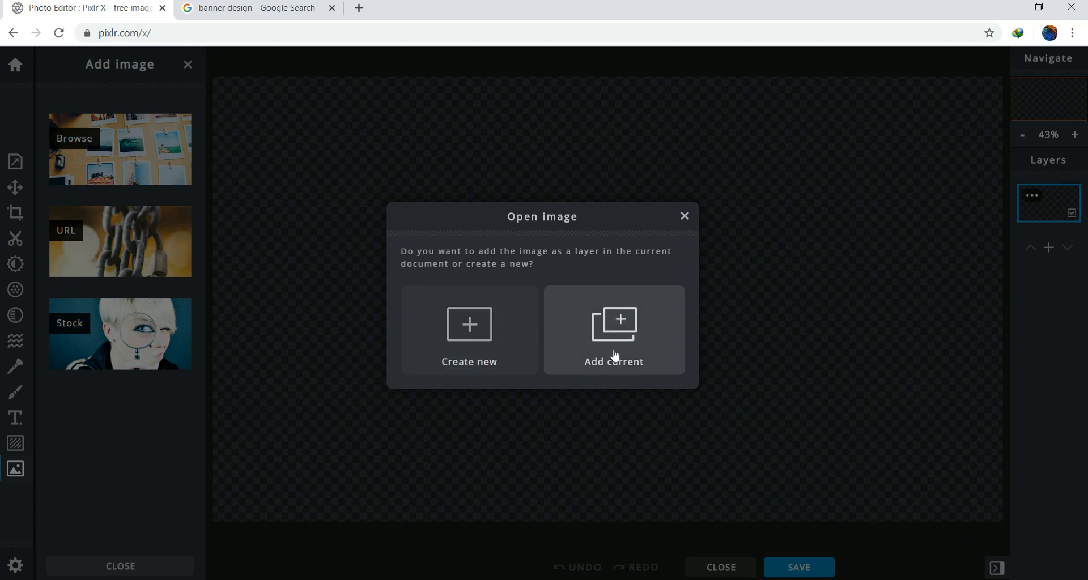
click(621, 321)
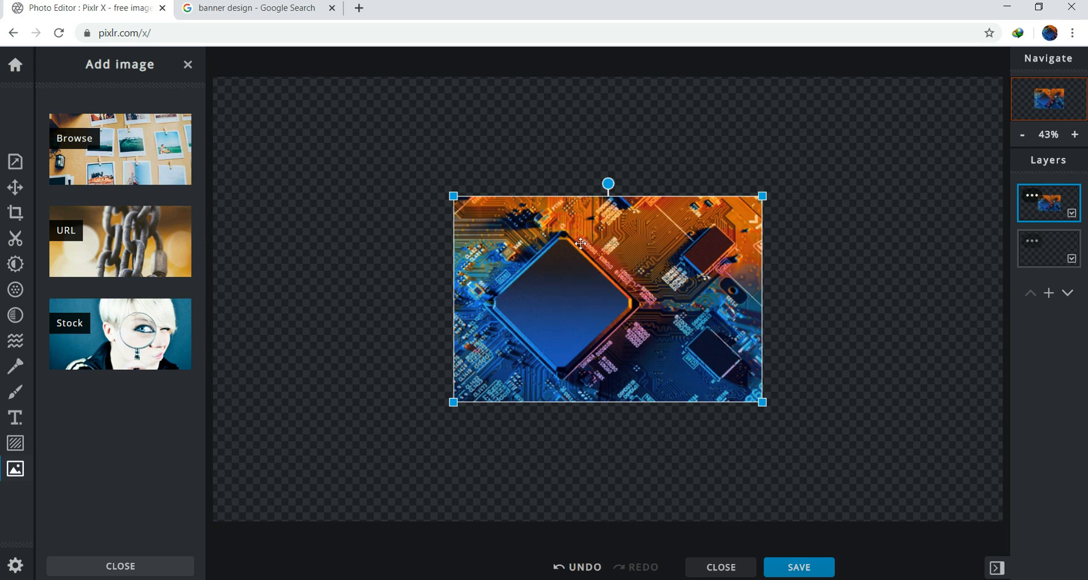
Enlarge the circuit-board image to about two thirds of the canvas width and center it on the canvas
drag(762, 196, 942, 145)
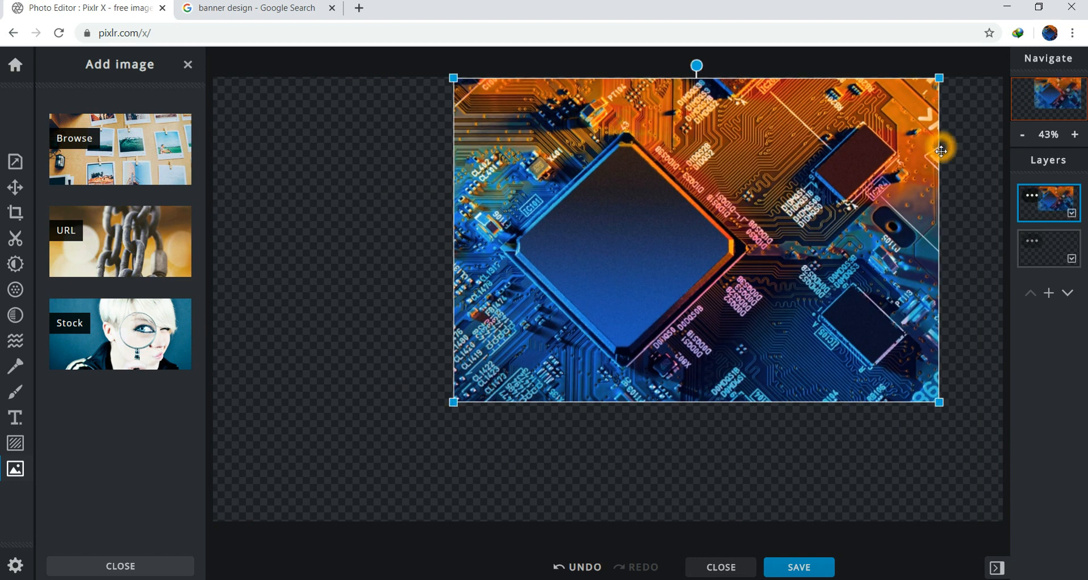
drag(947, 394, 967, 484)
drag(448, 413, 439, 429)
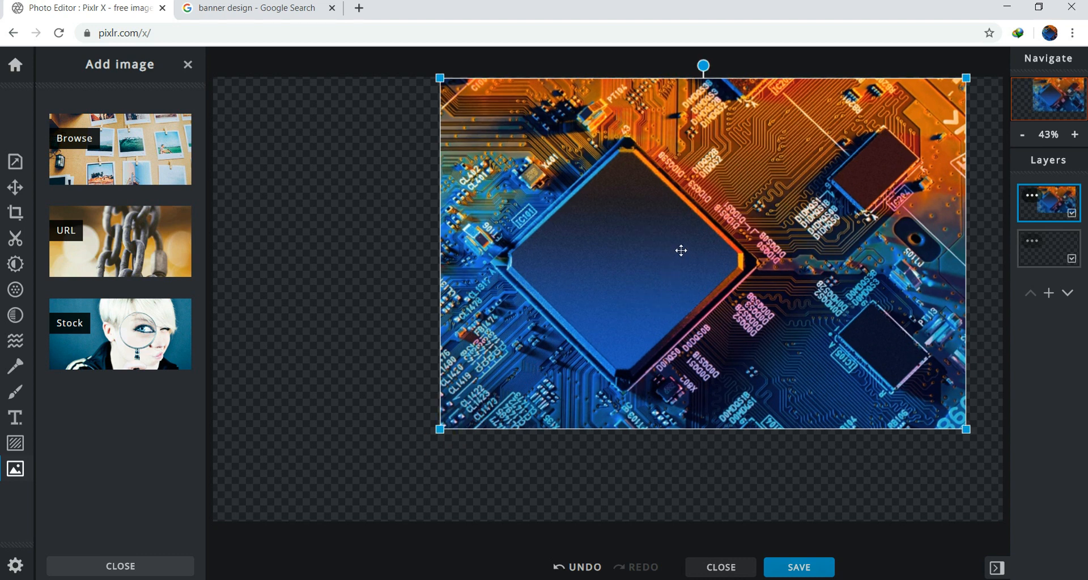
drag(681, 250, 578, 294)
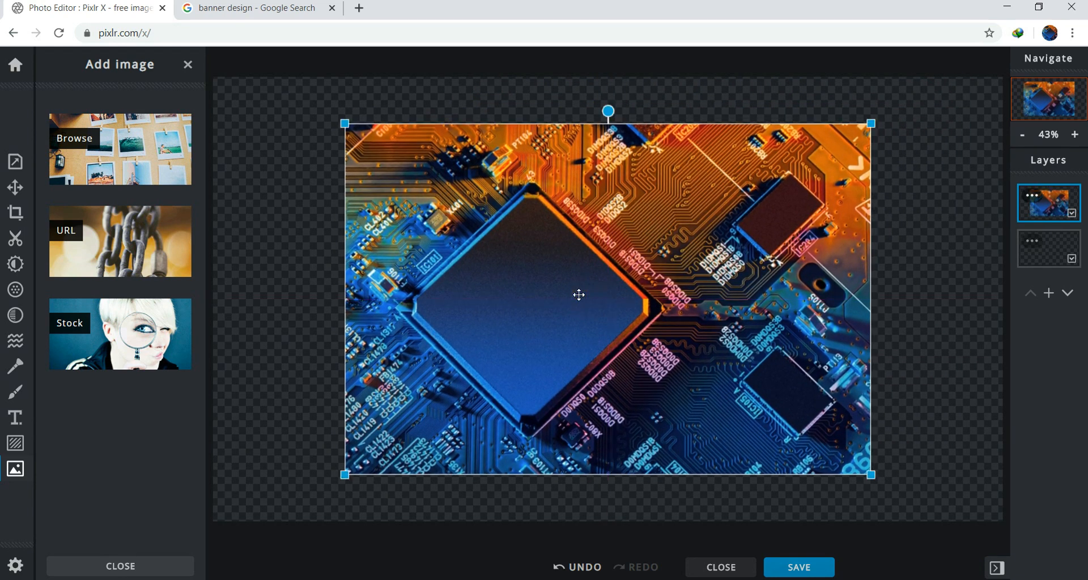
Scale the circuit-board image up further until it spans the canvas height and most of its width
drag(344, 475, 266, 528)
drag(566, 314, 577, 283)
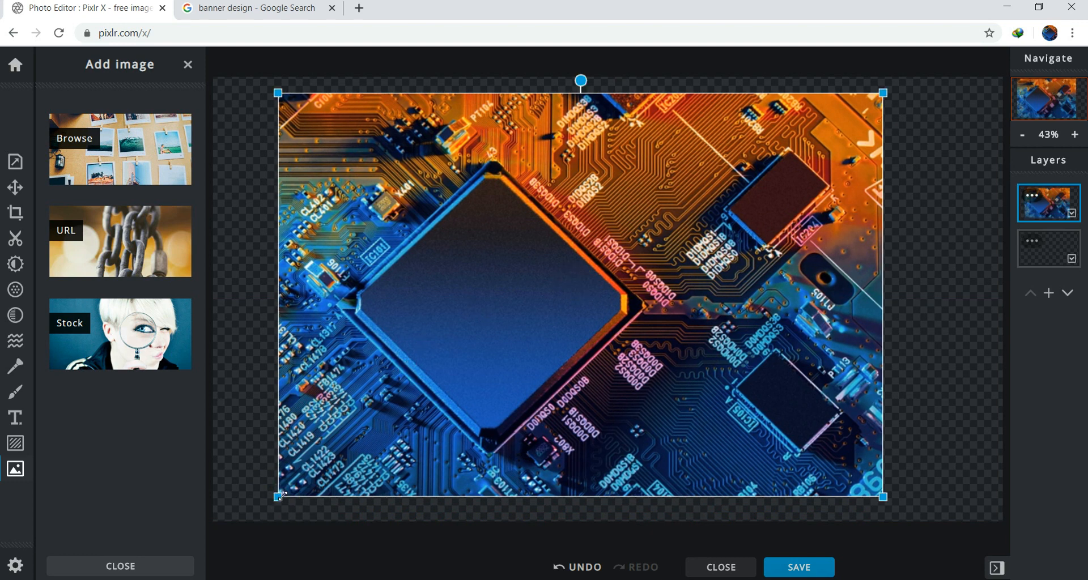
drag(279, 495, 237, 438)
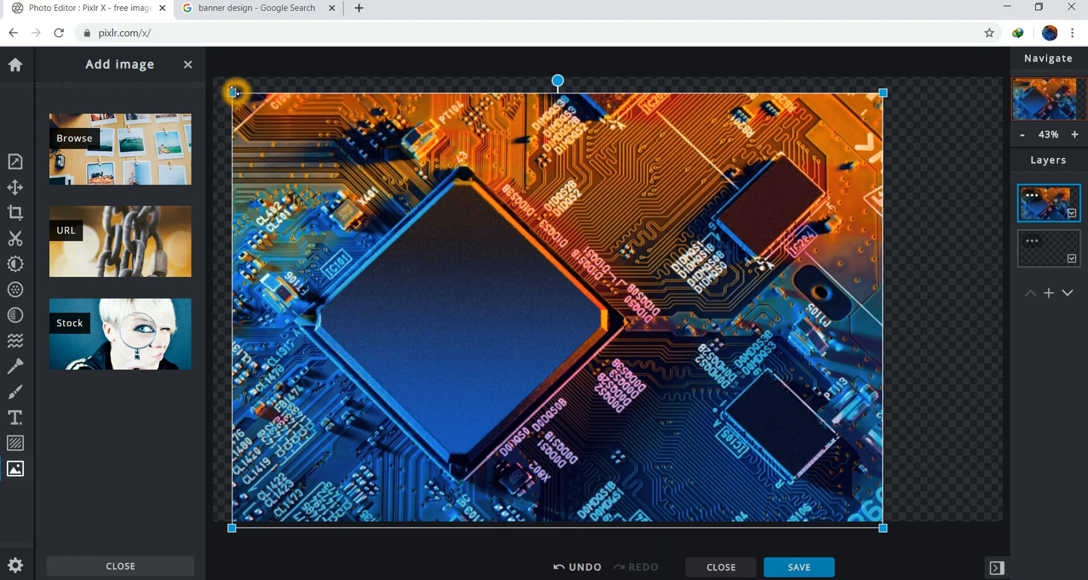
drag(233, 91, 224, 86)
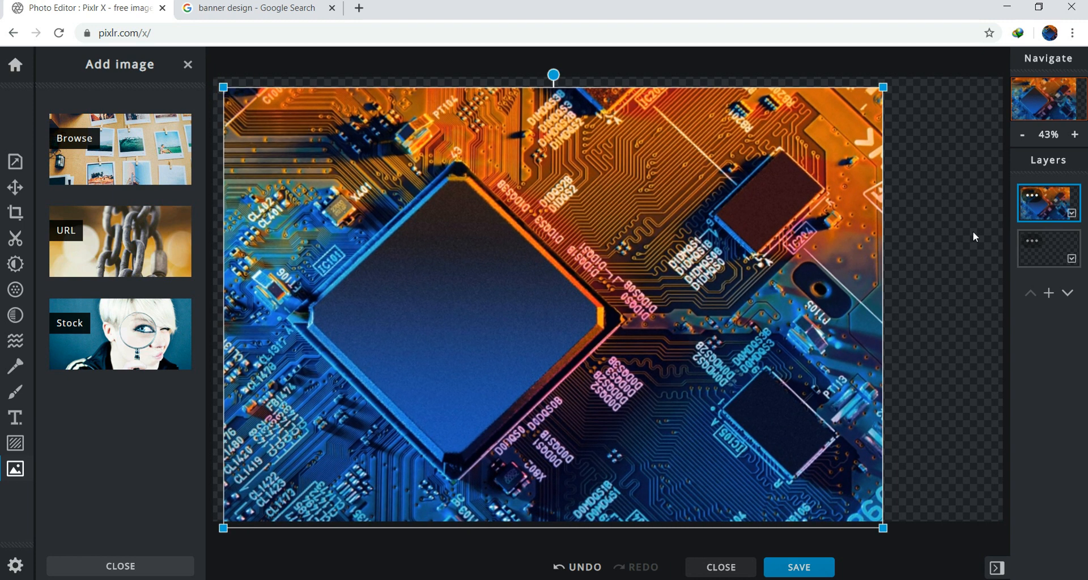
drag(882, 86, 910, 69)
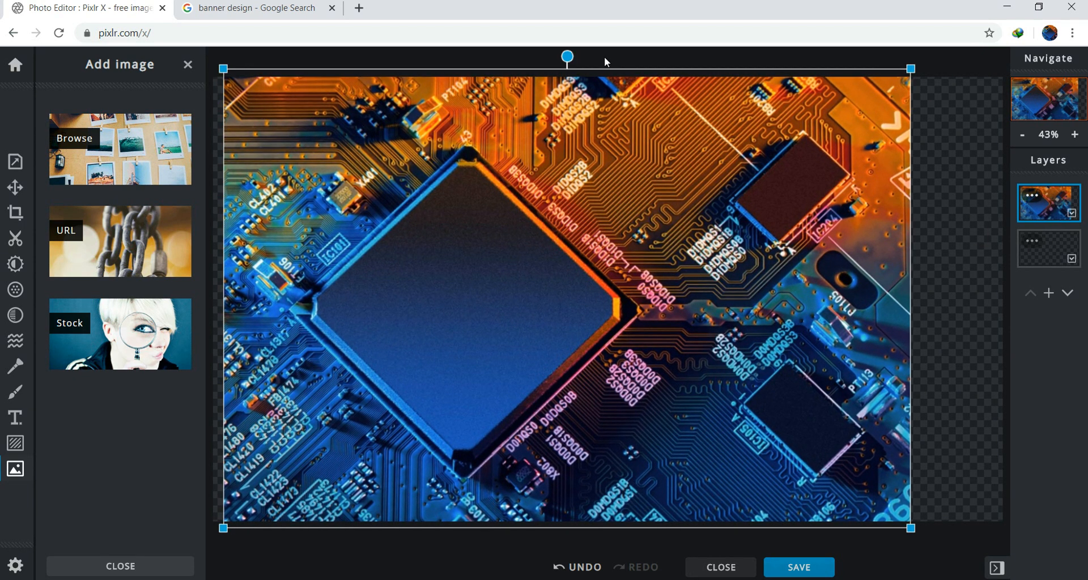
Tilt the circuit-board image slightly clockwise, shift it a little, and rotate it back to level
drag(567, 55, 575, 62)
drag(558, 203, 577, 203)
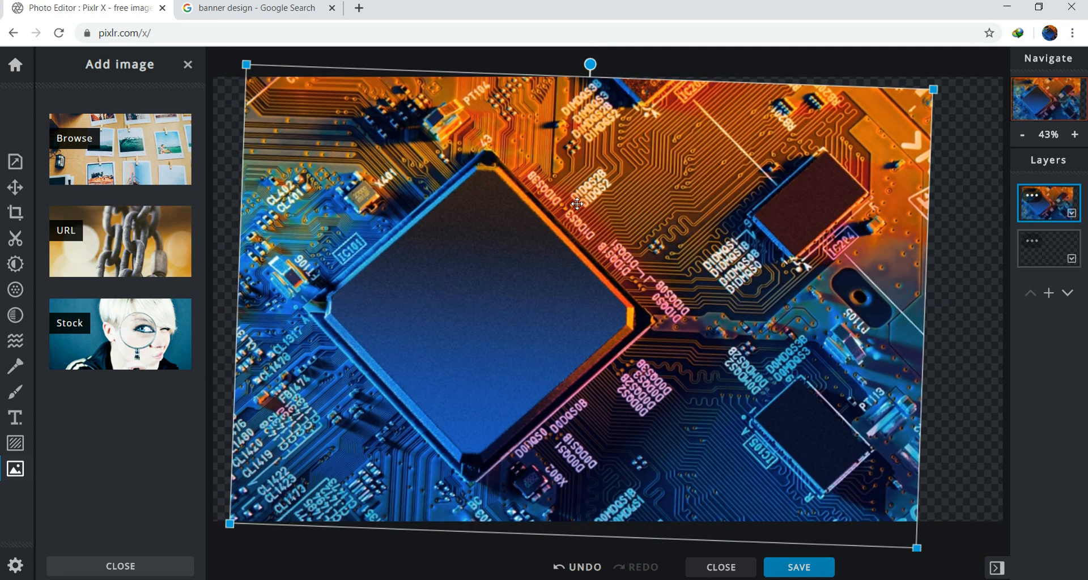
drag(590, 54, 584, 149)
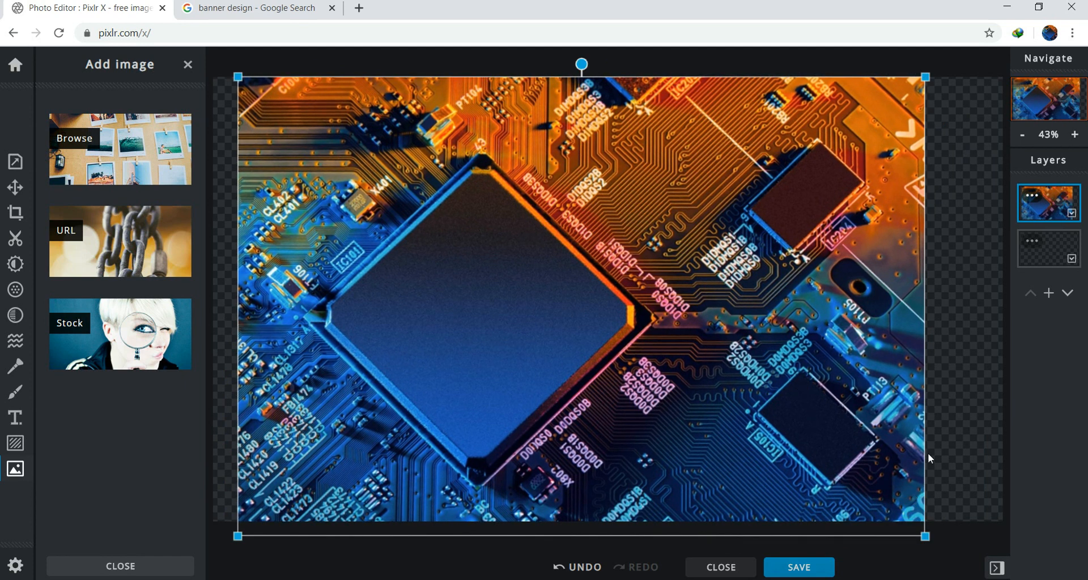
Reposition the circuit-board image and stretch it past both sides so that it covers the entire canvas
drag(921, 527, 926, 525)
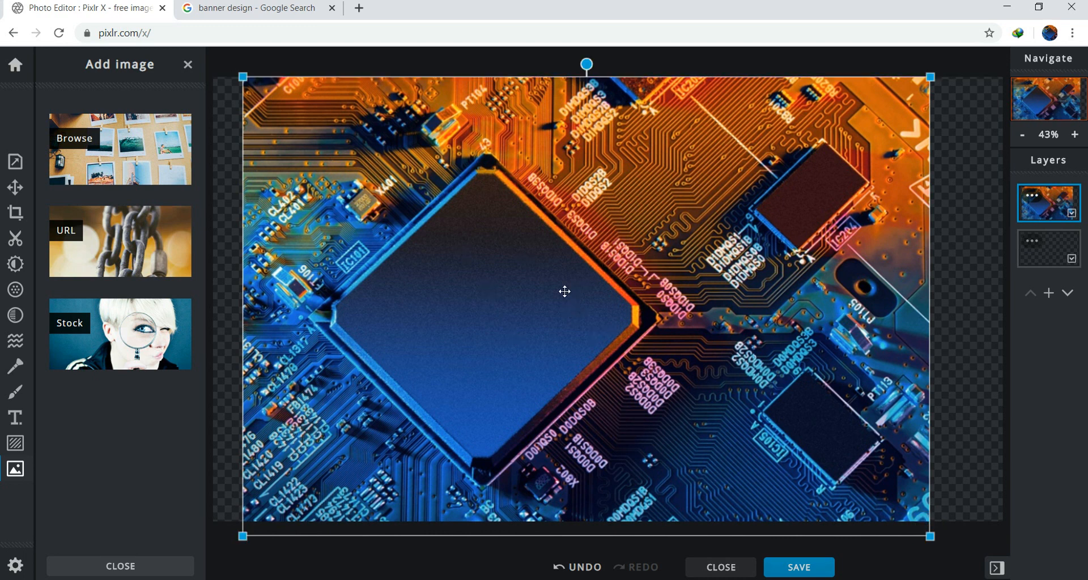
drag(571, 267, 578, 279)
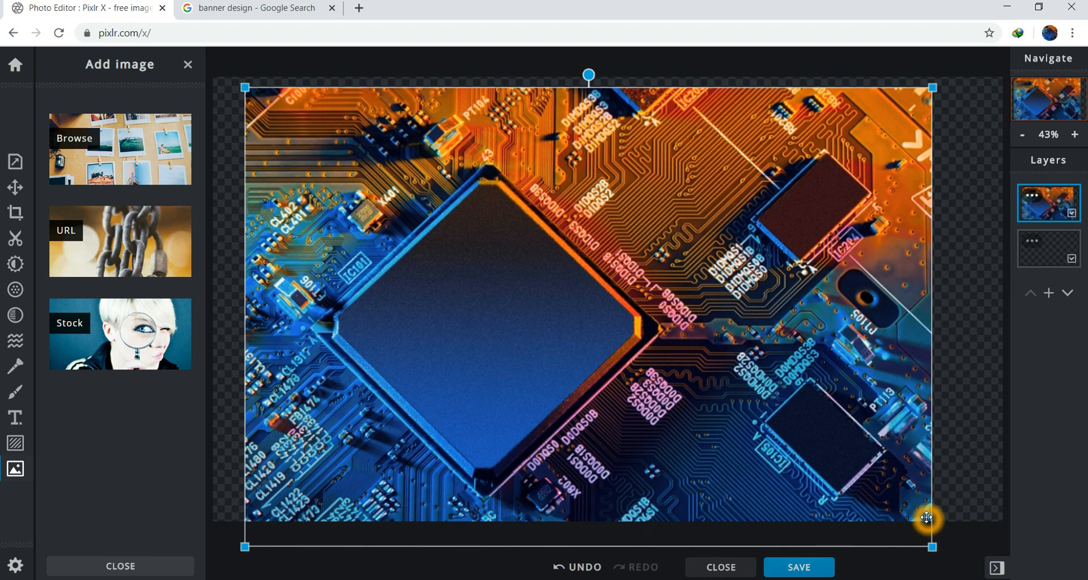
click(948, 484)
drag(900, 356, 908, 343)
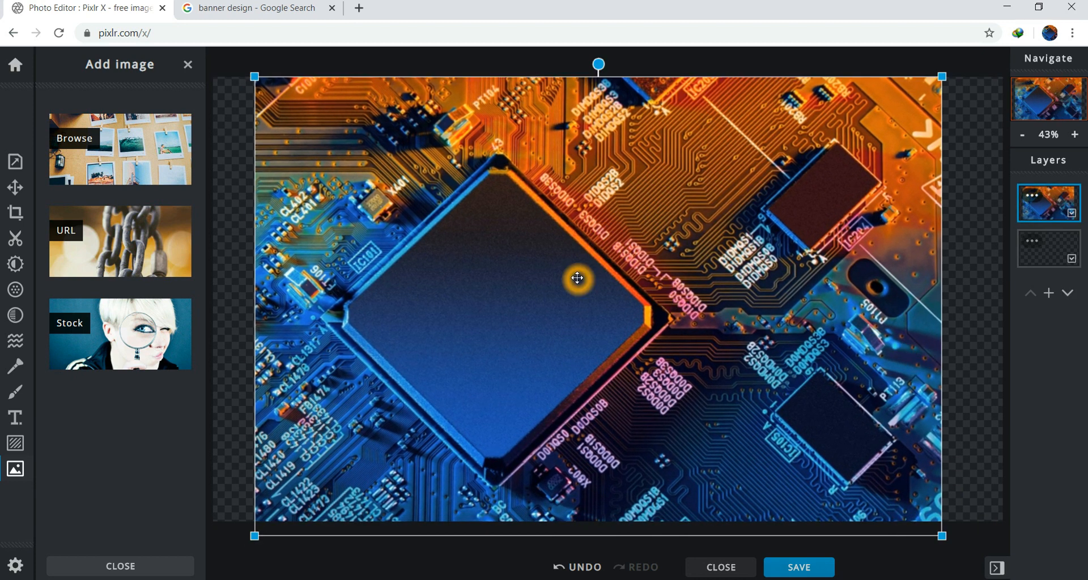
click(550, 277)
click(264, 361)
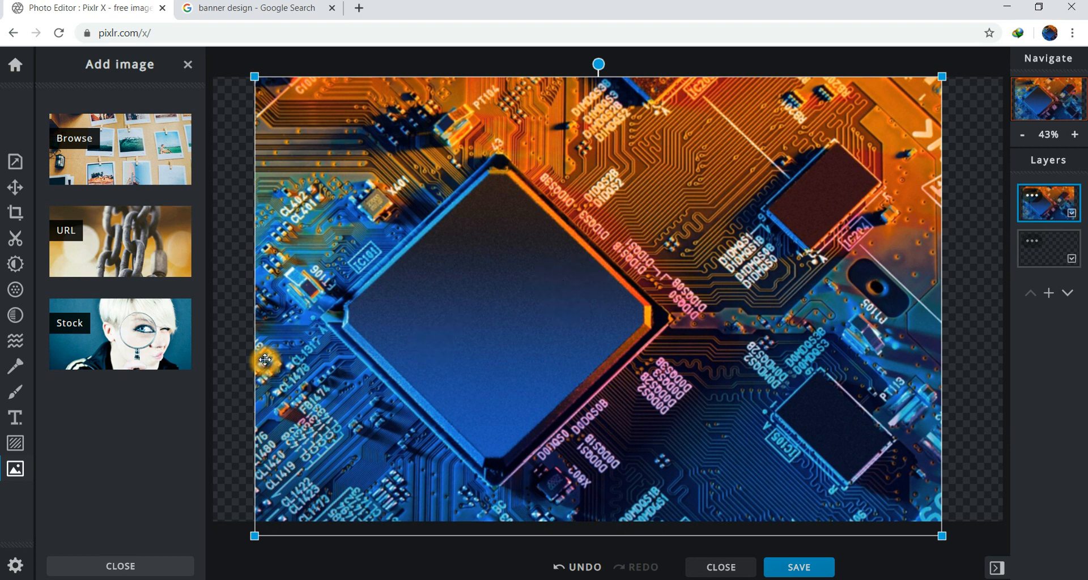
click(271, 511)
click(258, 520)
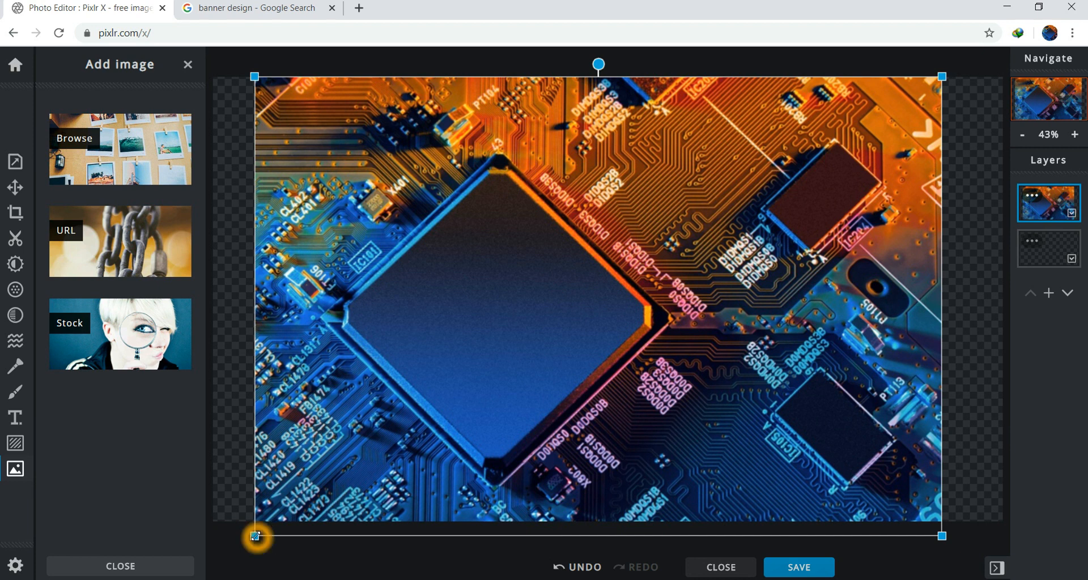
drag(255, 534, 210, 533)
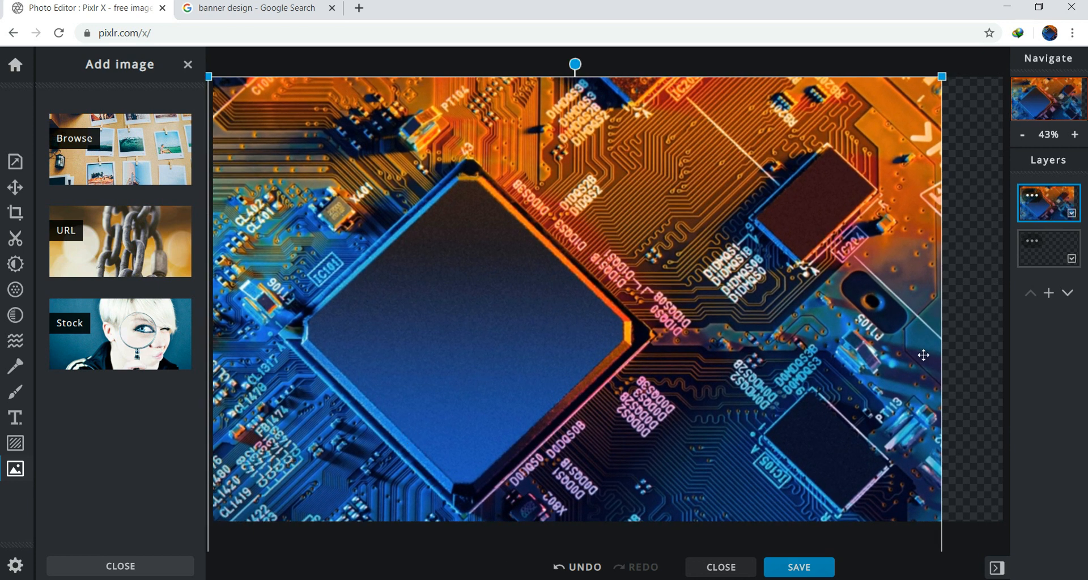
click(942, 439)
drag(942, 77, 1009, 87)
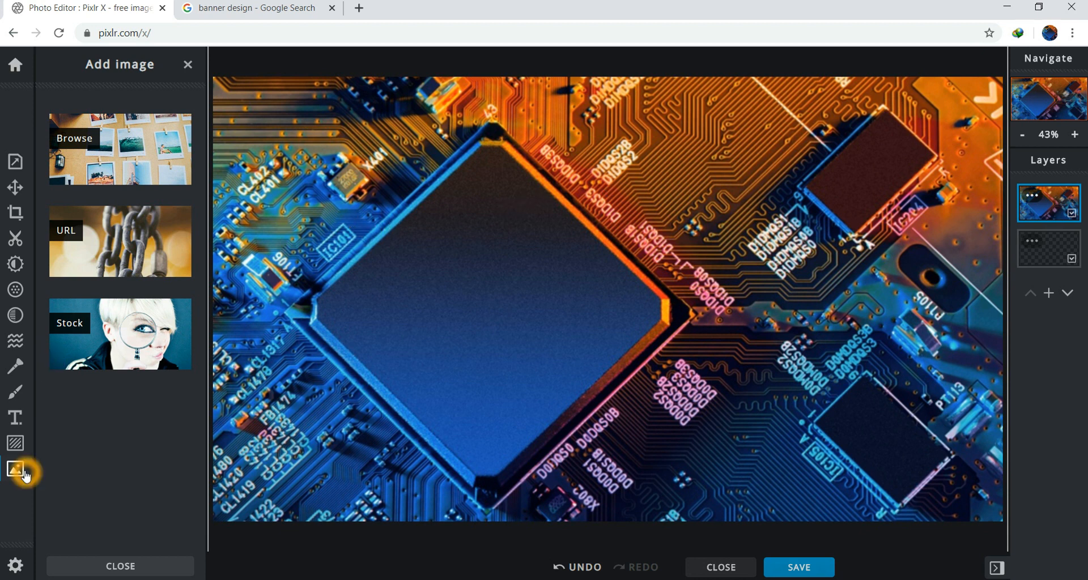
Add a new text layer over the circuit-board image
click(14, 418)
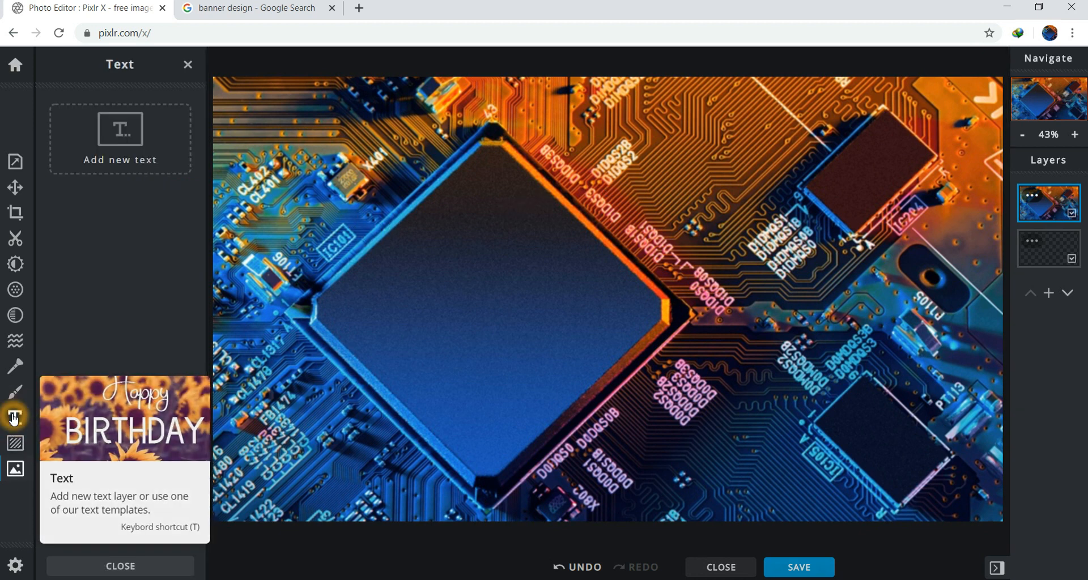
click(119, 143)
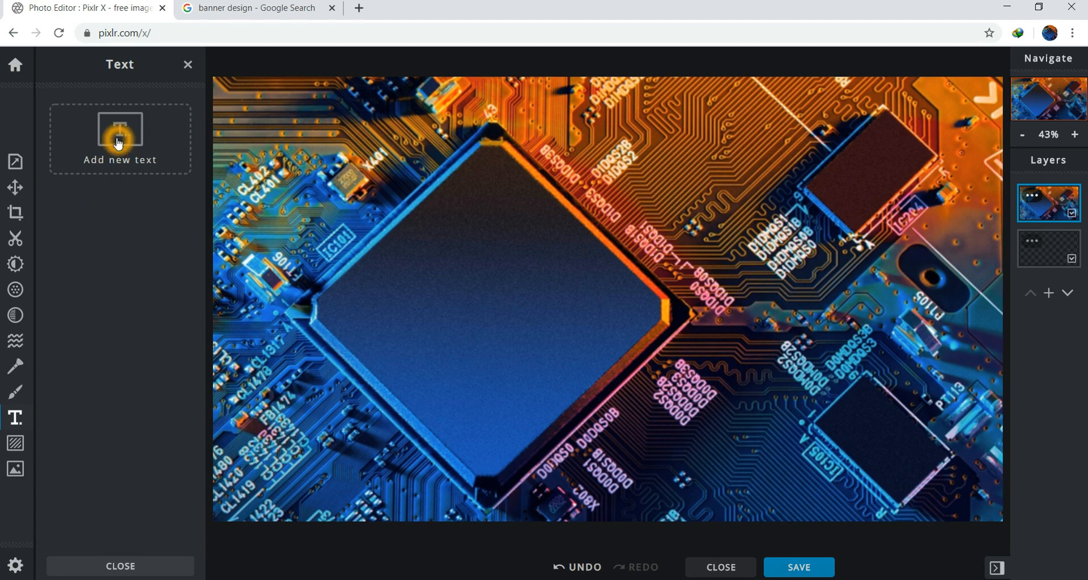
click(19, 422)
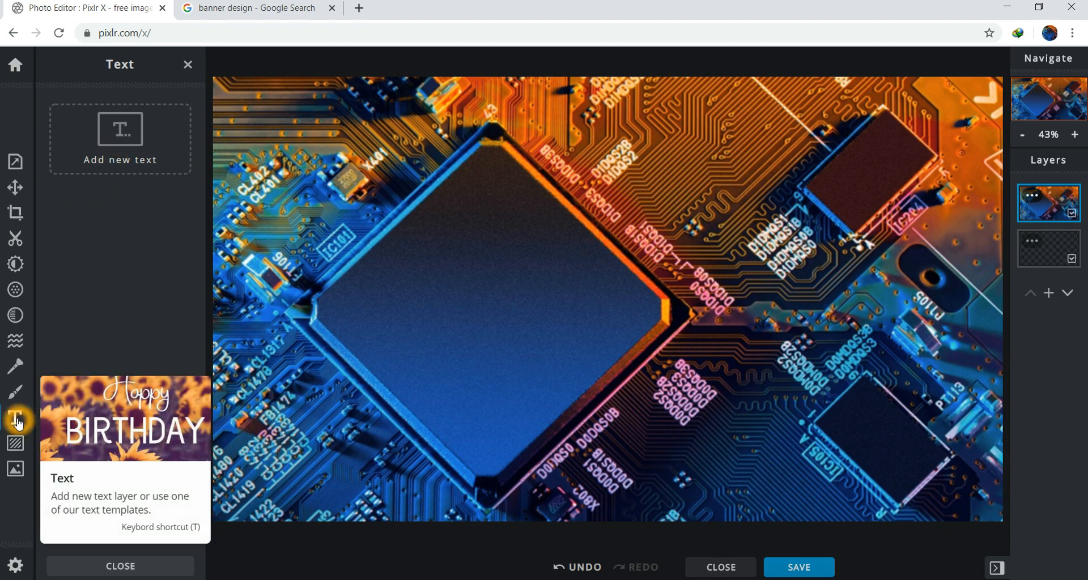
click(118, 142)
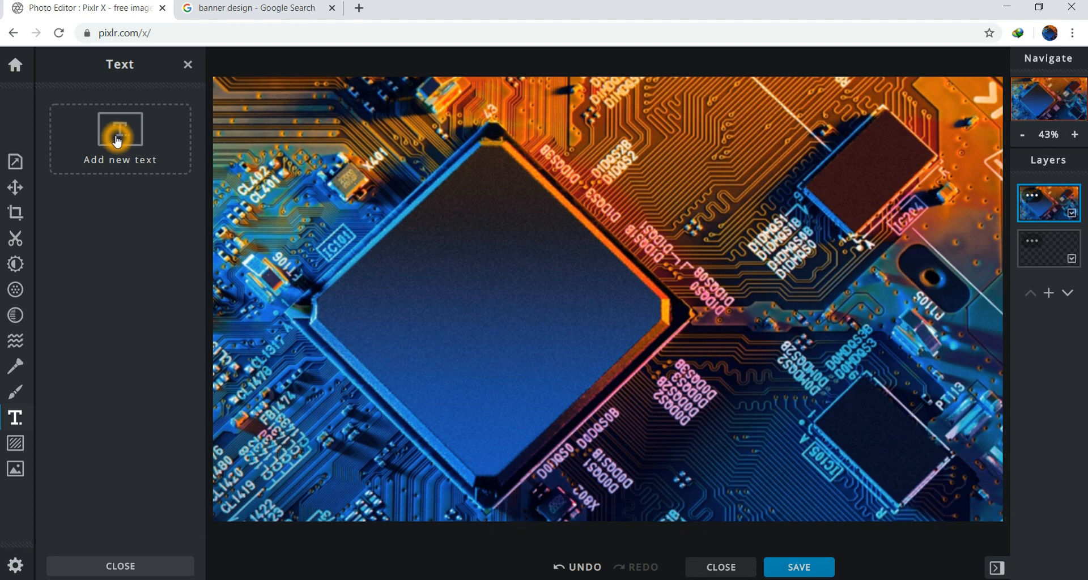
click(119, 142)
click(79, 259)
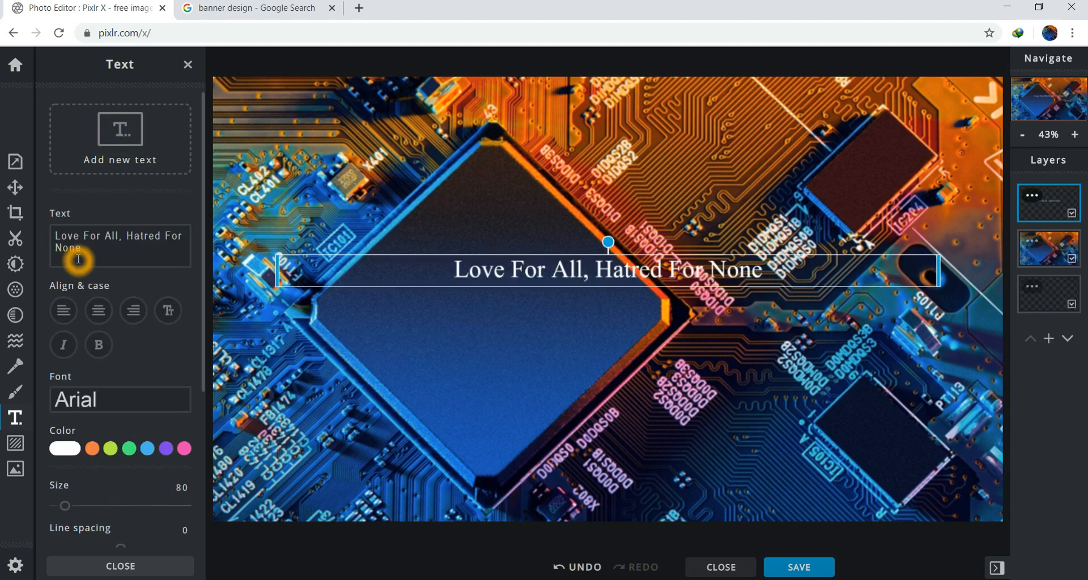
Replace the sample text of the new layer with "BY" followed by the author's first name
click(91, 249)
drag(93, 250, 52, 240)
click(213, 253)
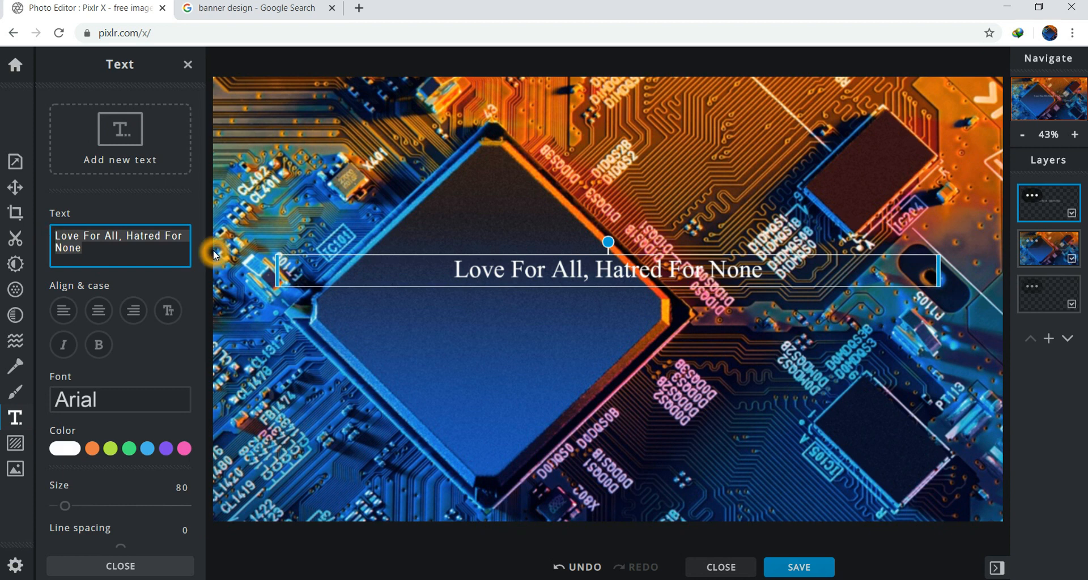
key(BackSpace)
click(77, 244)
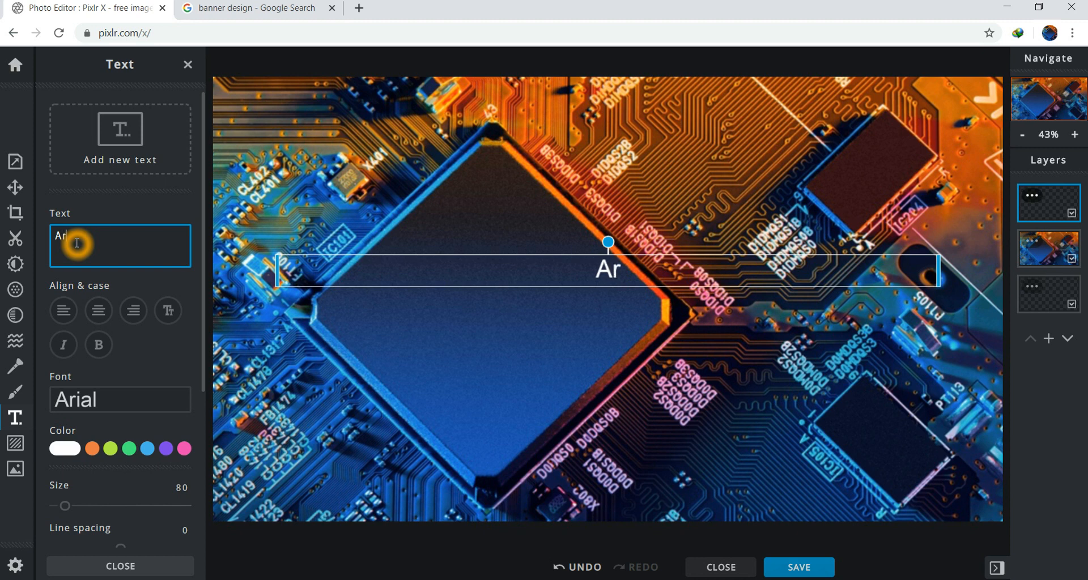
text(lan)
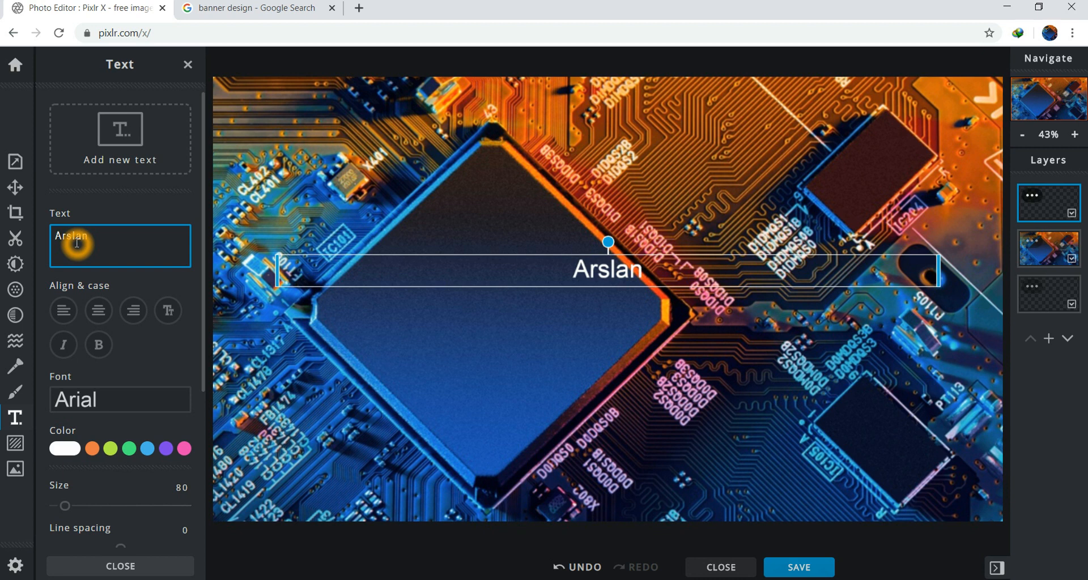
text(BY)
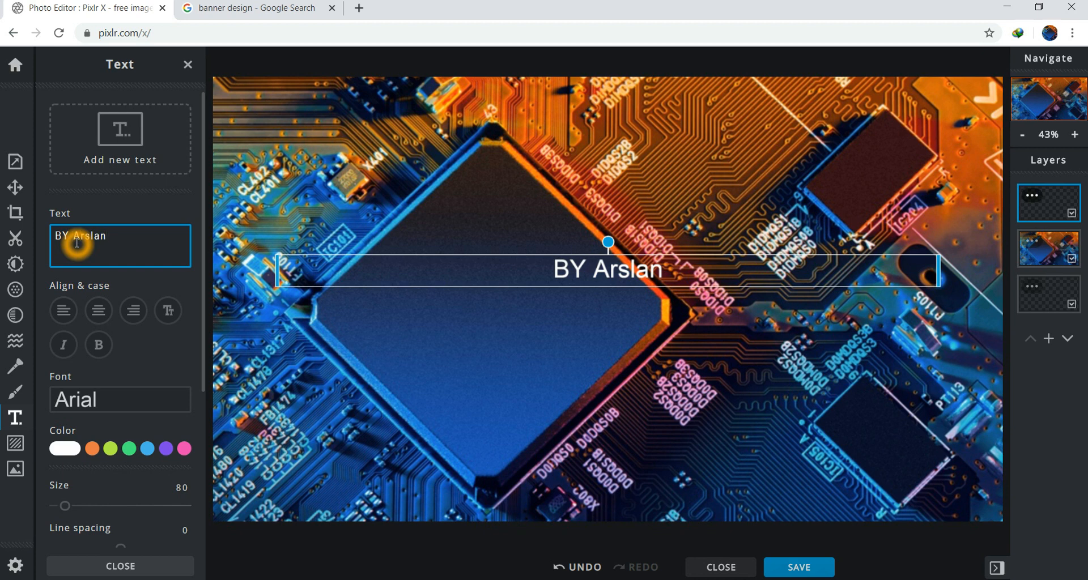
Replace the first name after "BY" with the author's full name in capital letters
key(BackSpace)
key(BackSpace)
key(BackSpace)
key(BackSpace)
key(BackSpace)
key(BackSpace)
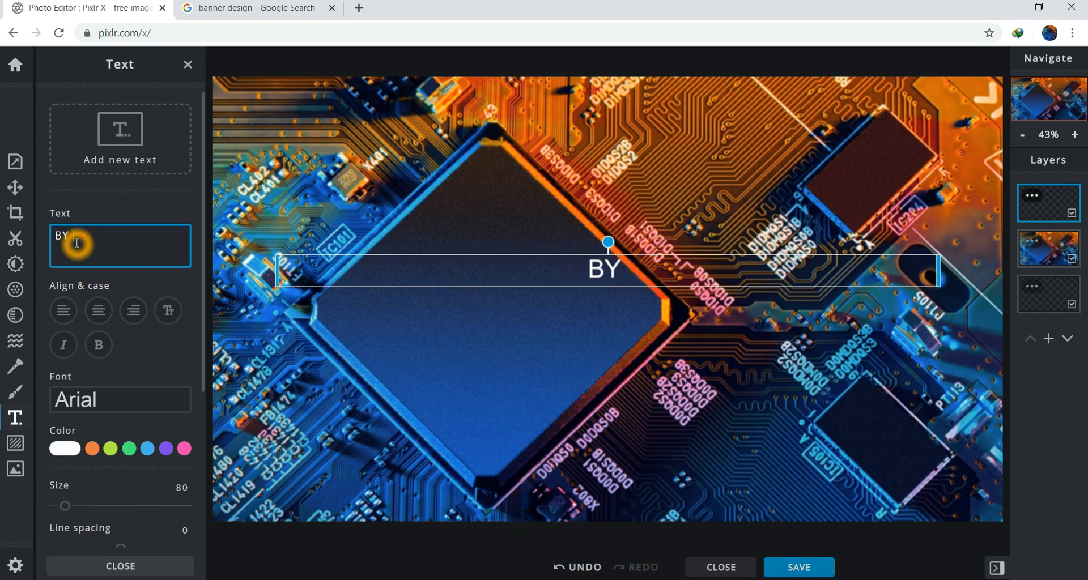
text(Ar)
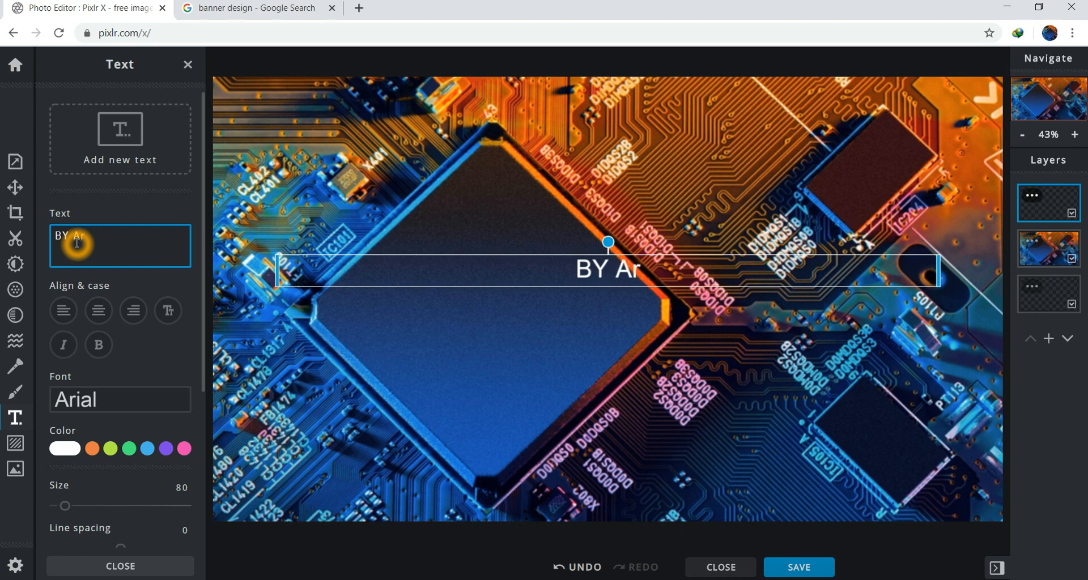
key(BackSpace)
text(R)
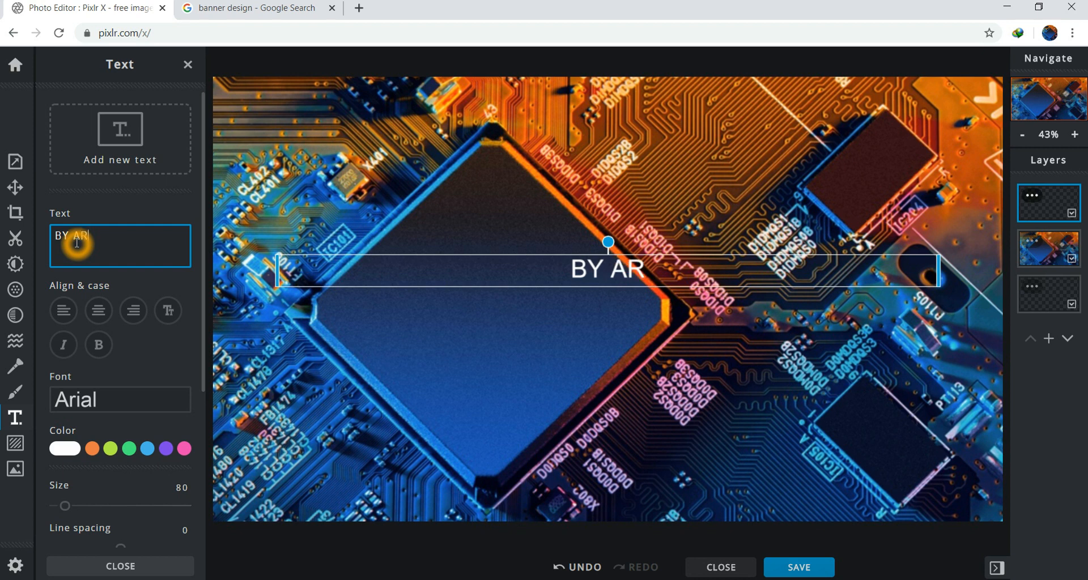
text(SLAN )
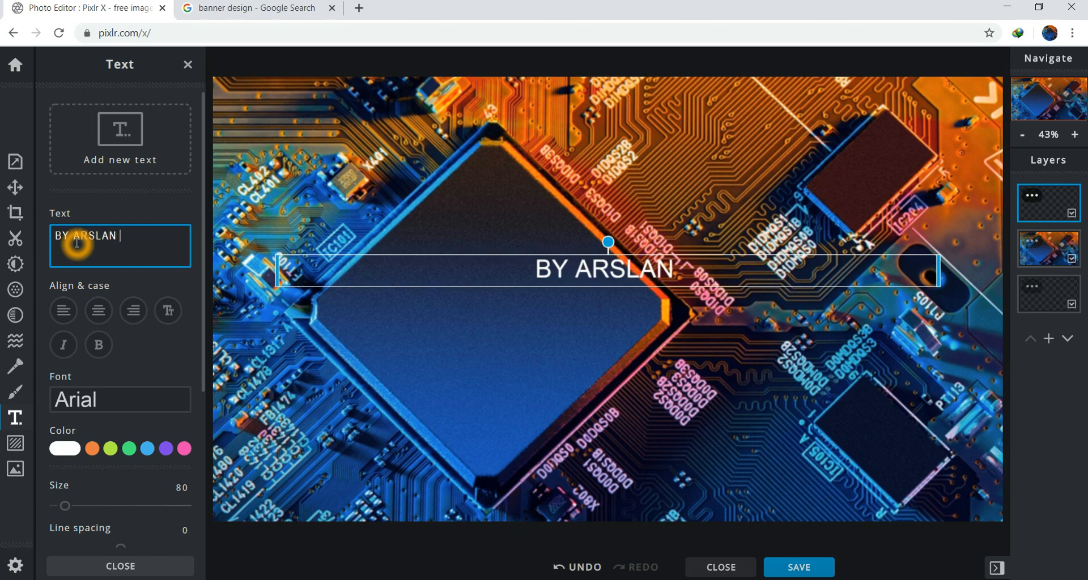
text(HASHMI)
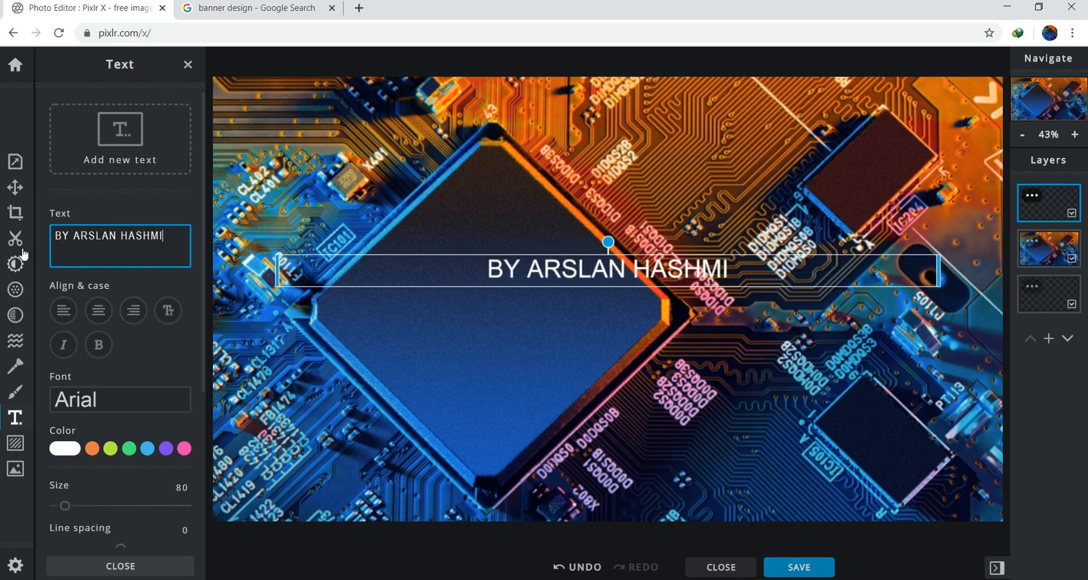
Make the author's name text bold and look over the alignment, uppercase and italic options
click(98, 345)
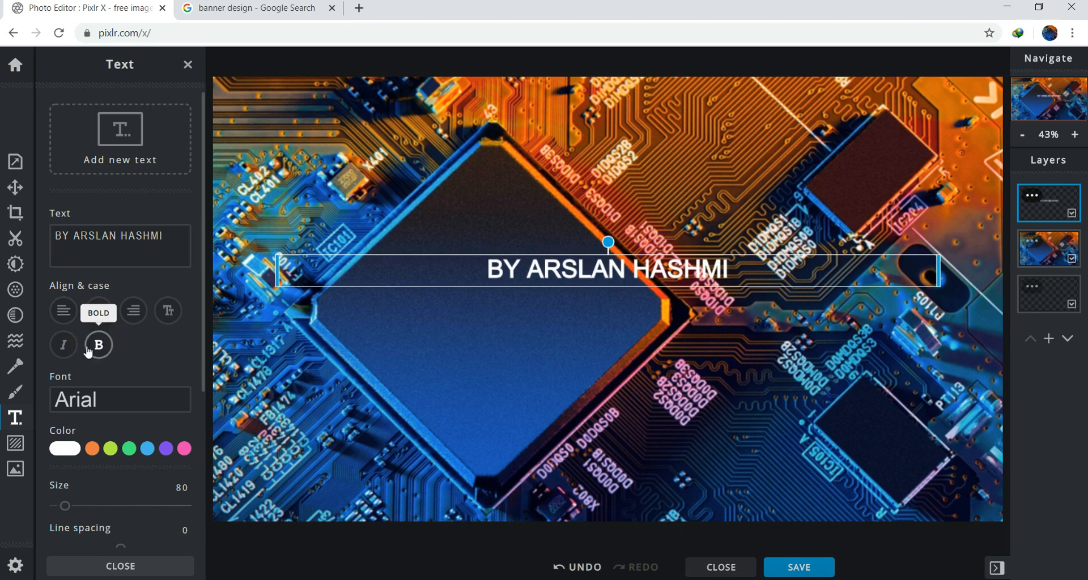
click(64, 314)
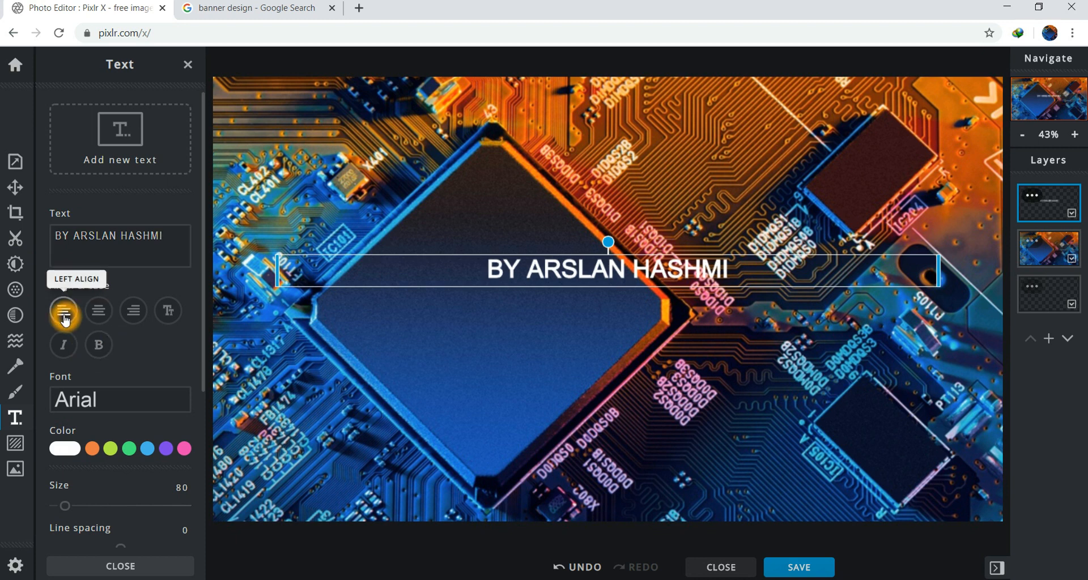
click(87, 316)
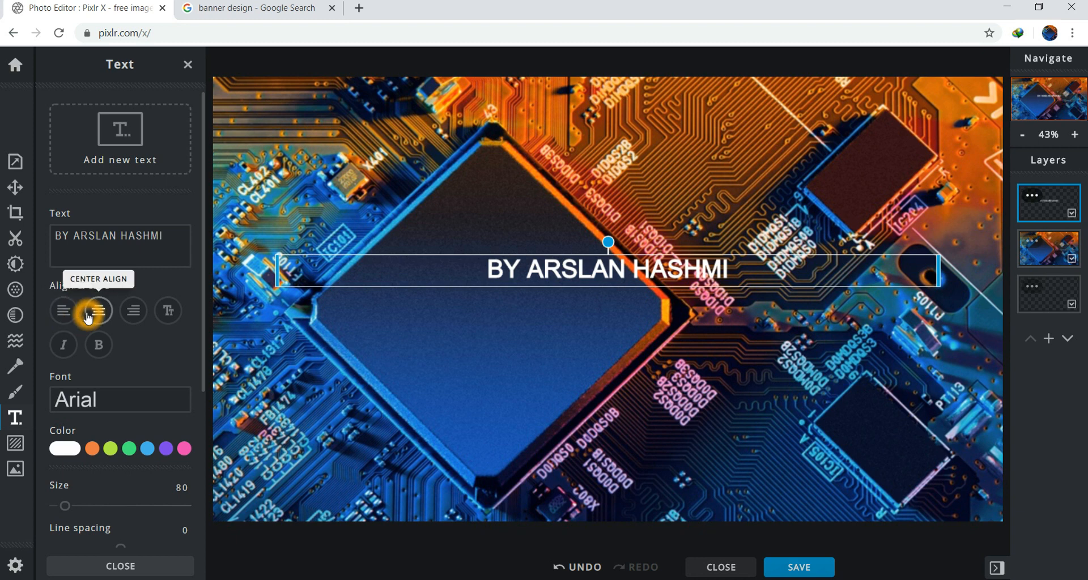
click(130, 316)
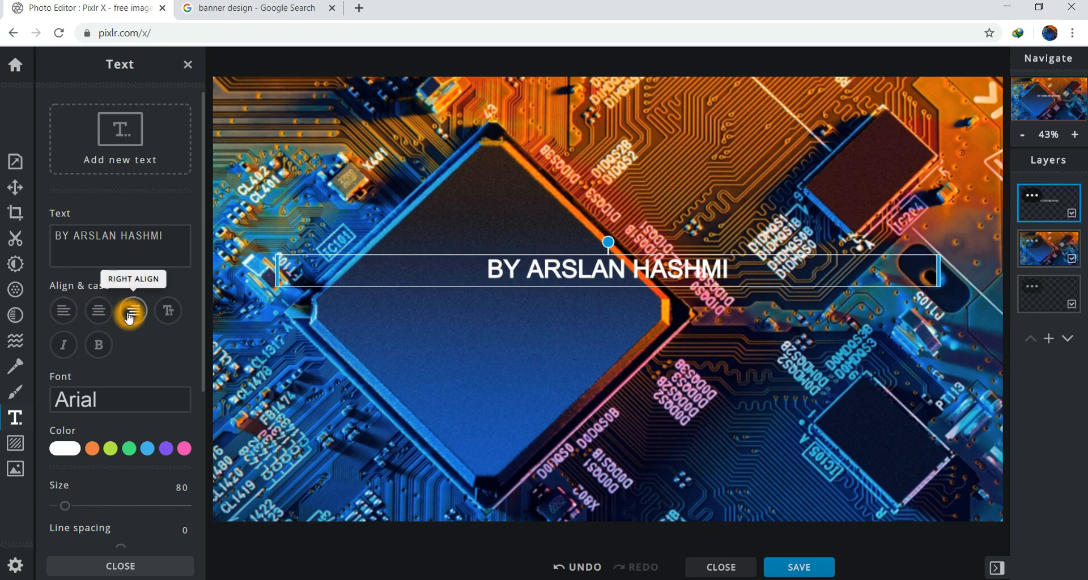
click(163, 315)
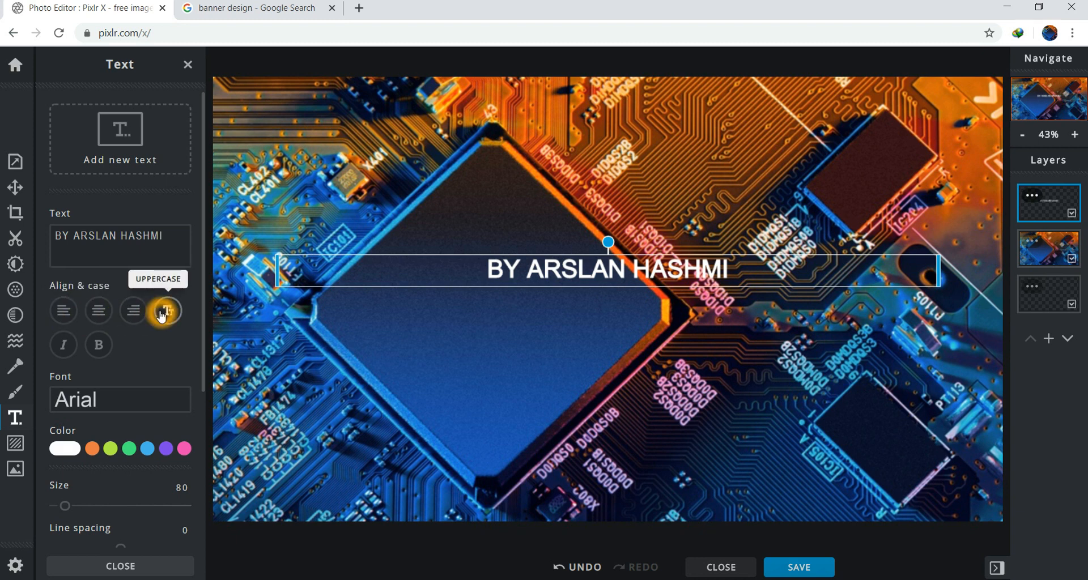
click(64, 345)
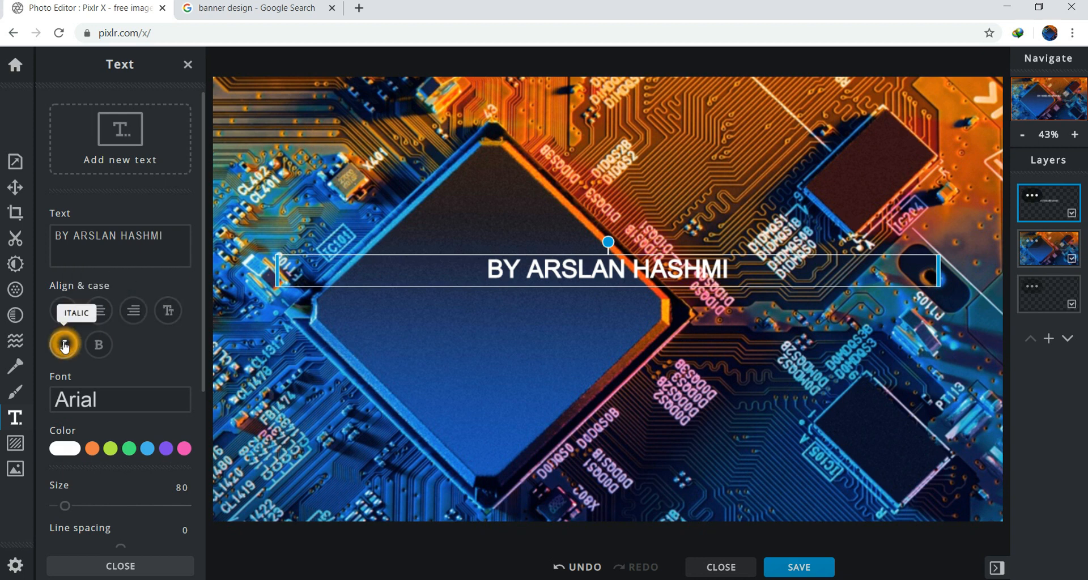
click(99, 344)
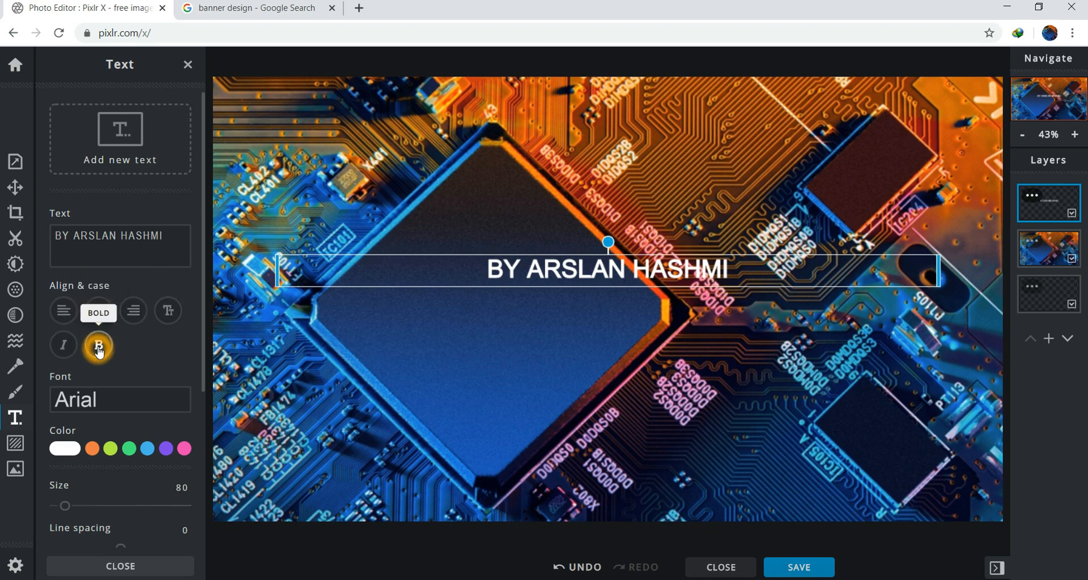
Preview several fonts on the name text and apply Aberus
click(90, 404)
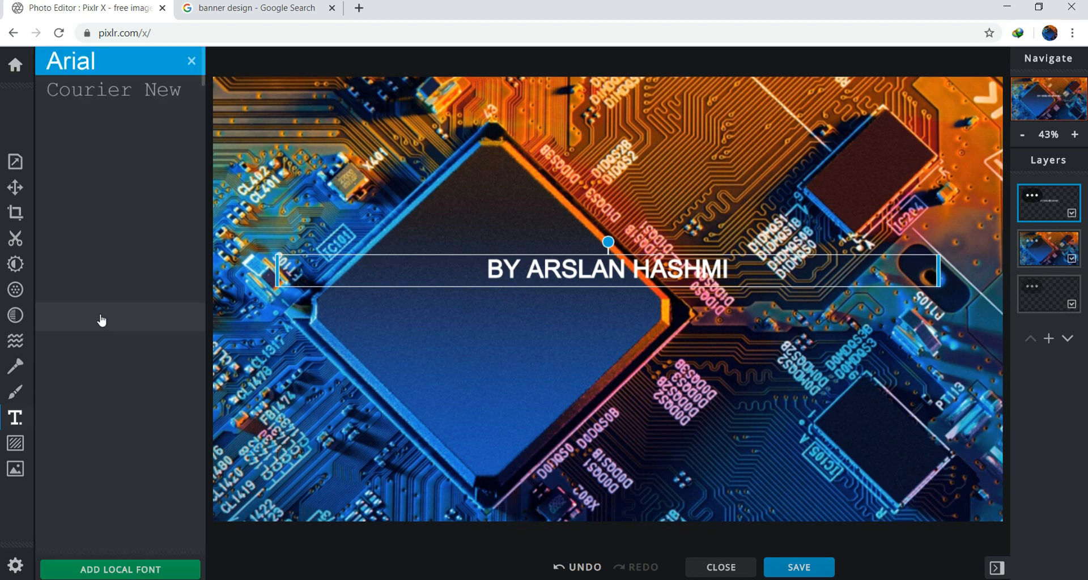
click(82, 96)
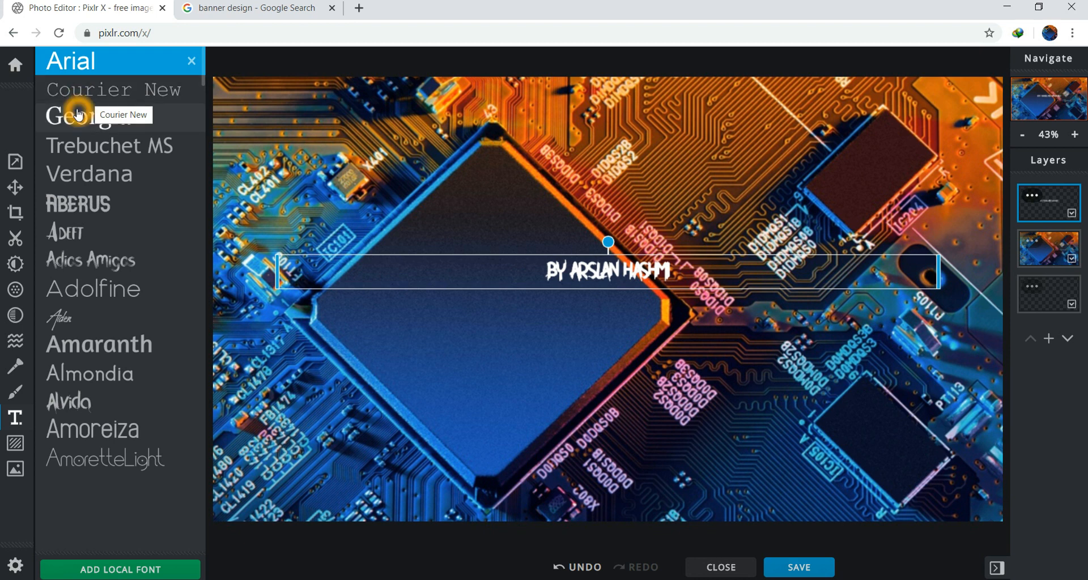
click(72, 149)
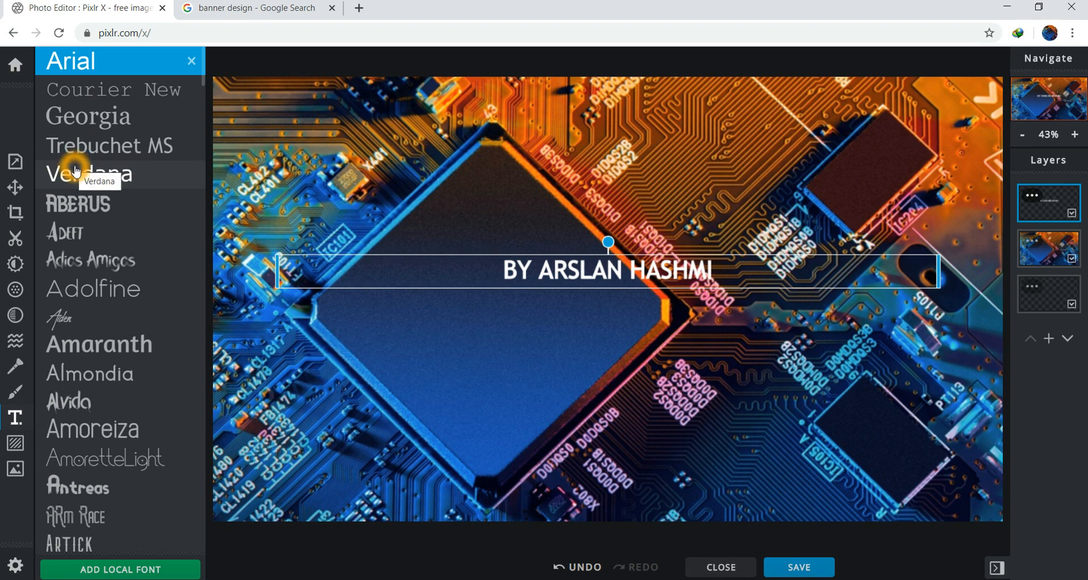
click(73, 168)
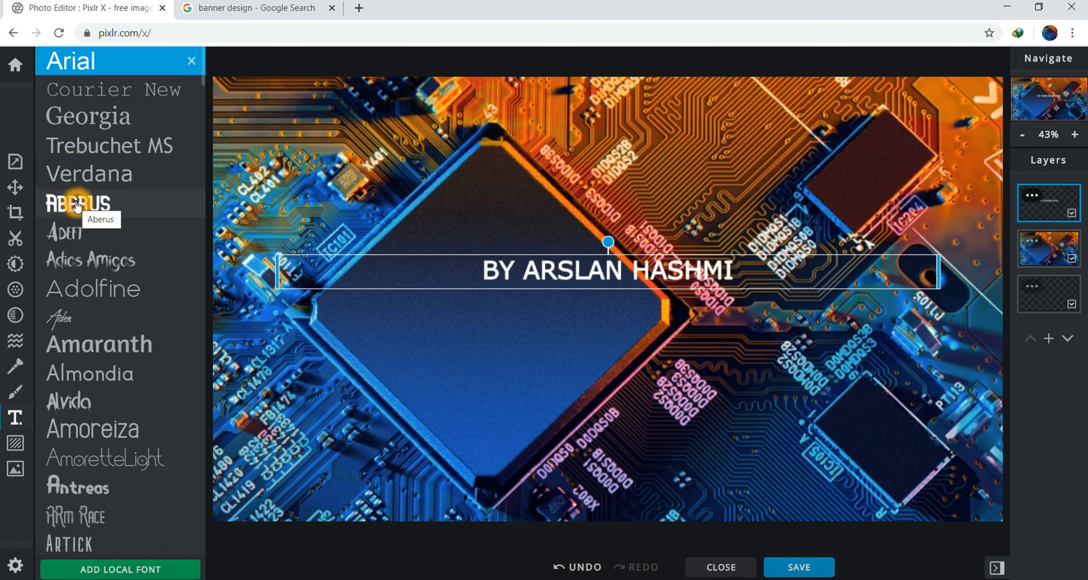
click(76, 204)
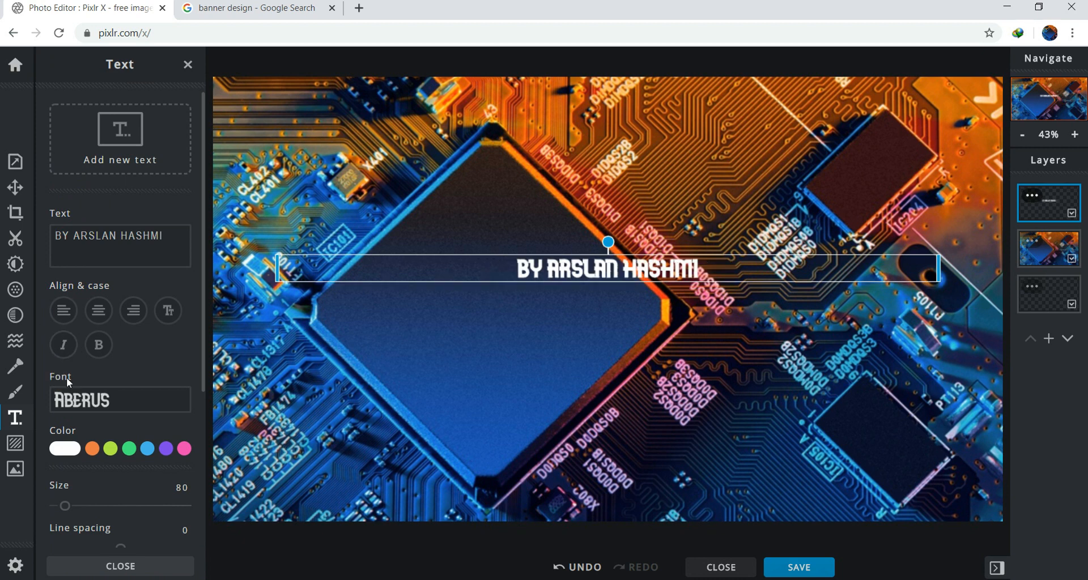
Change the name text's font to Amaranth
click(115, 409)
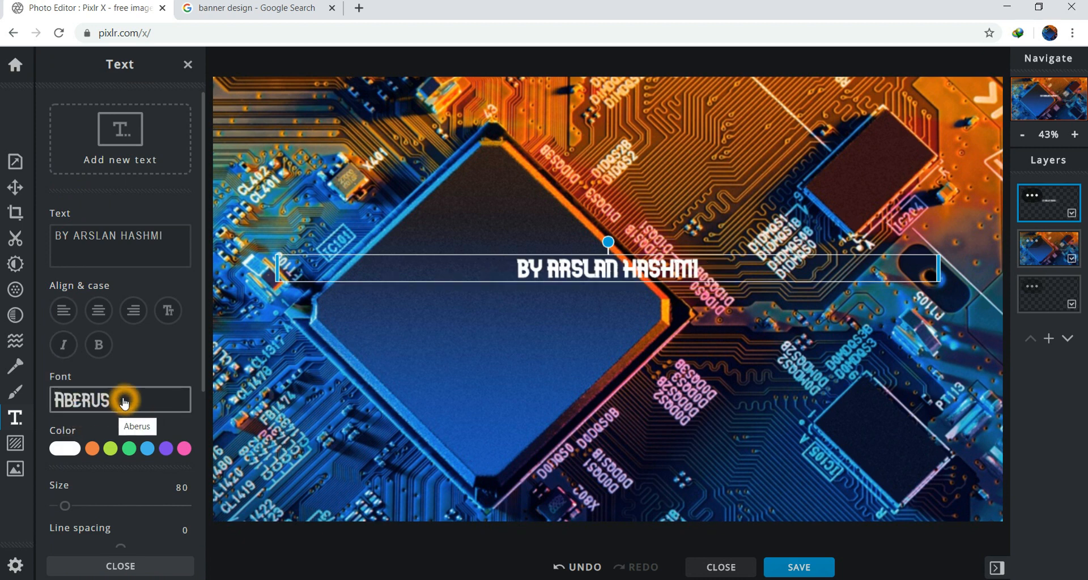
click(112, 402)
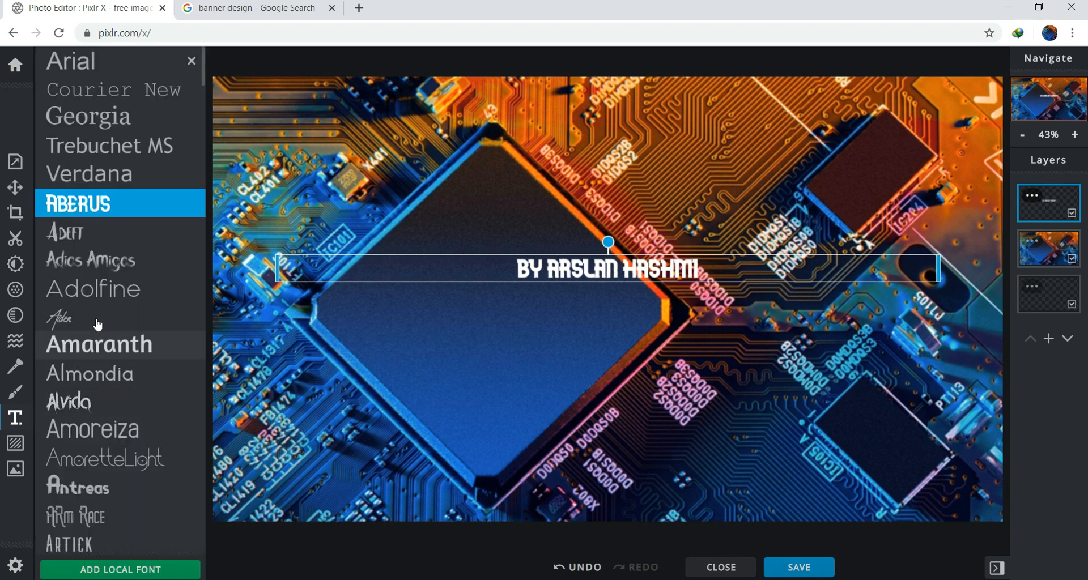
click(92, 287)
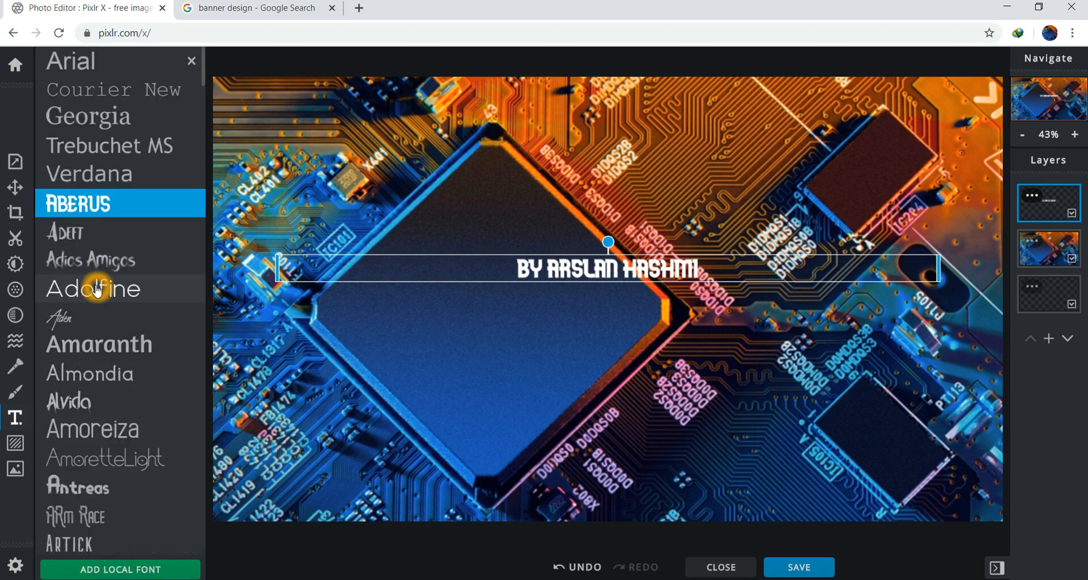
click(94, 349)
click(93, 346)
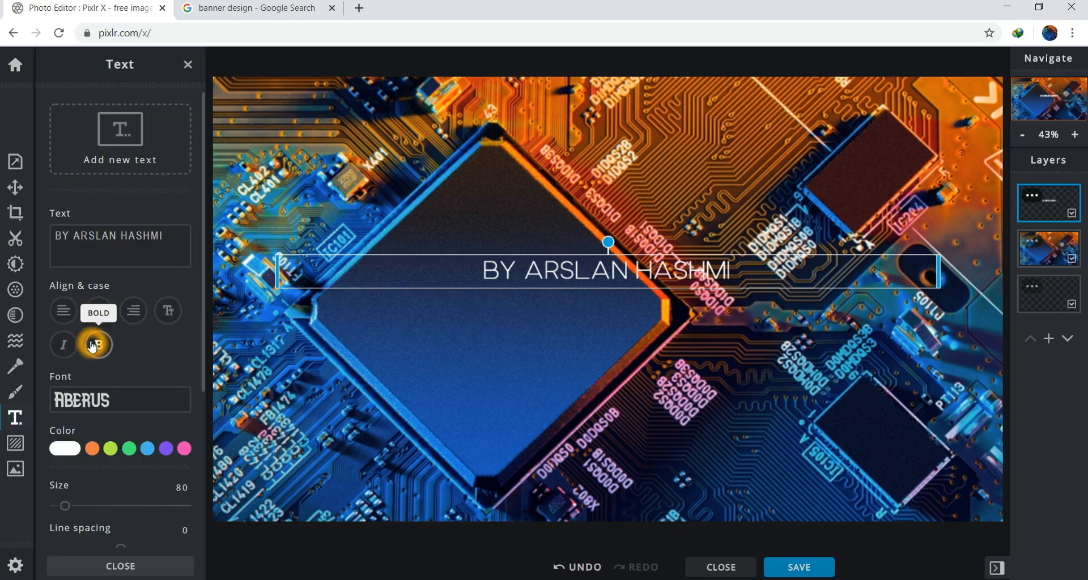
Recolour the name text with the custom red #F70707
scroll(127, 339, down, 1)
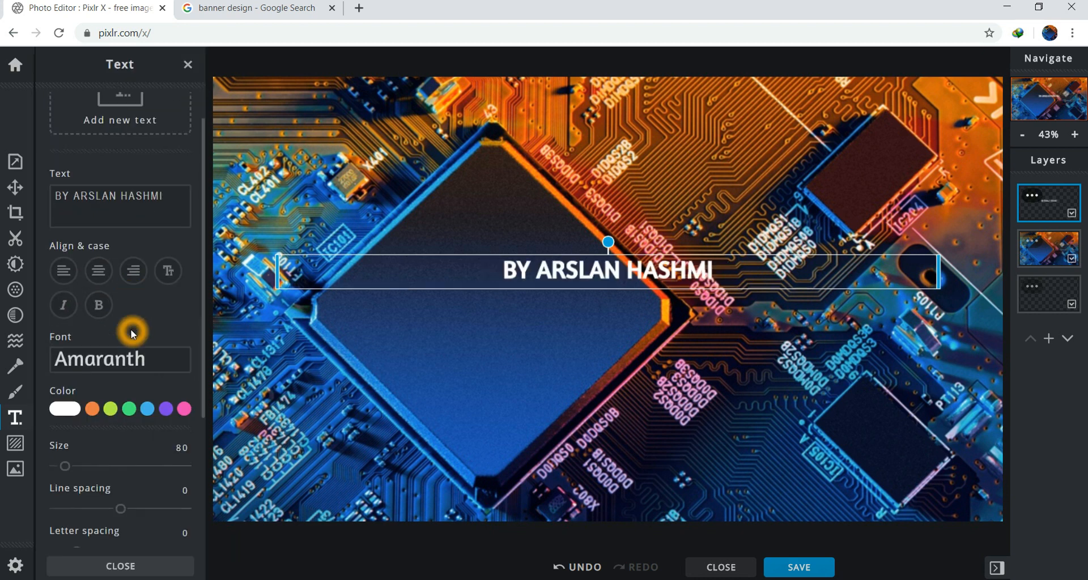
scroll(107, 339, down, 1)
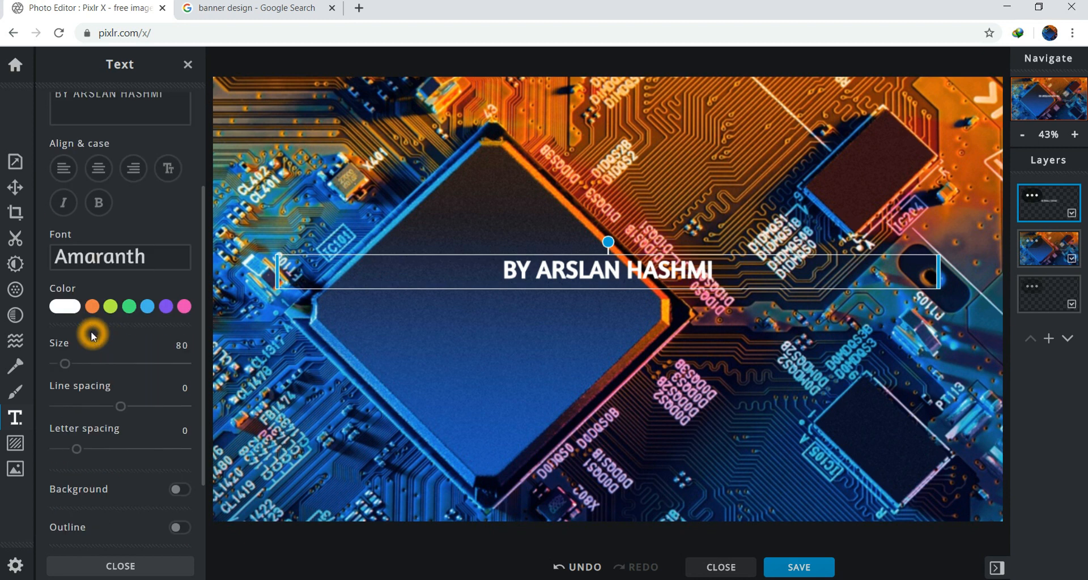
click(68, 307)
click(67, 306)
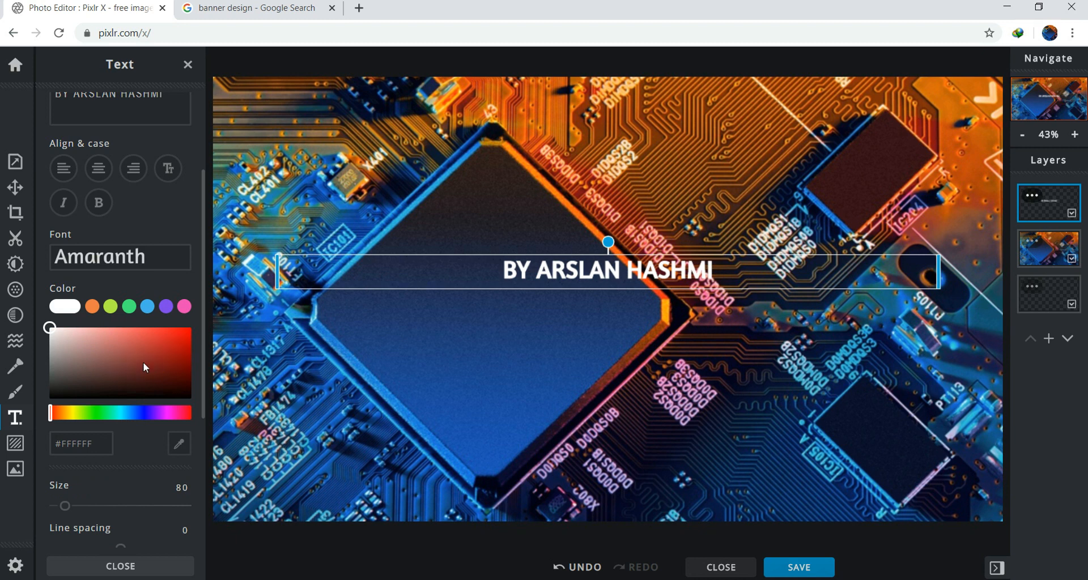
click(187, 331)
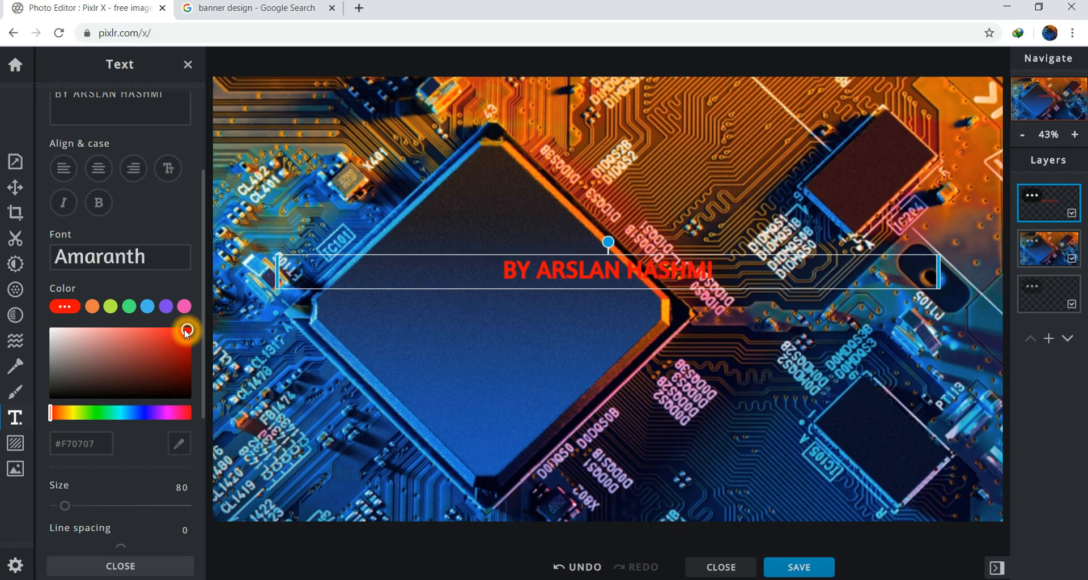
Set the name text's colour to the preset orange #EB7D46
click(94, 307)
click(146, 329)
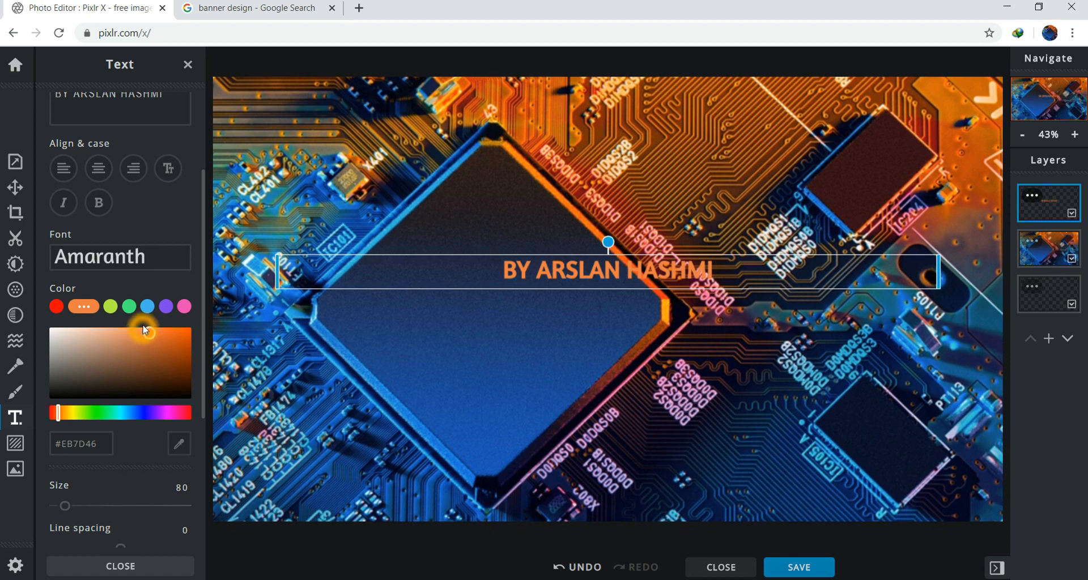
click(148, 350)
Enlarge the name text to size 217
scroll(146, 346, down, 3)
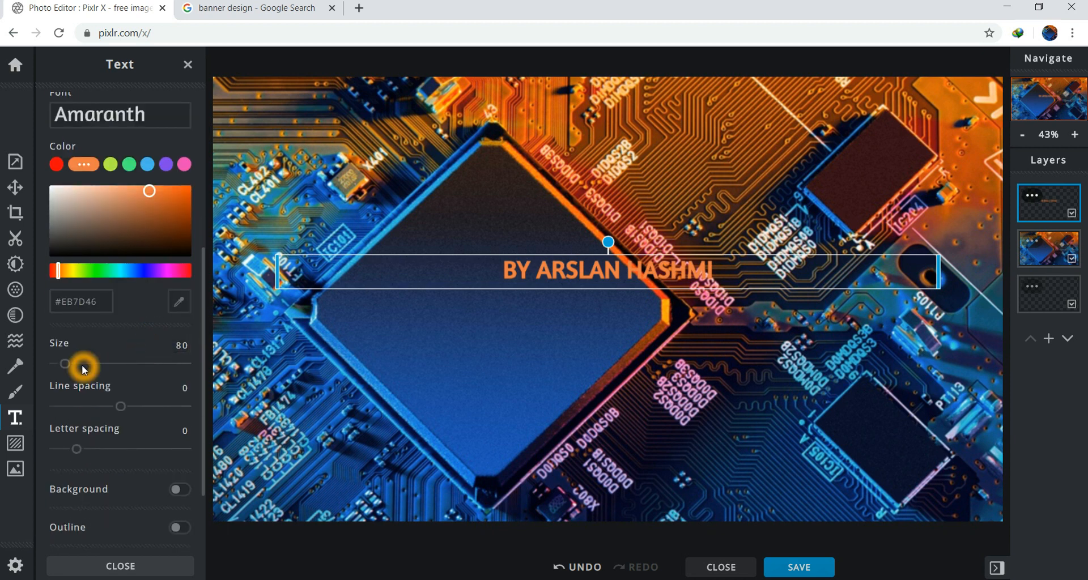
drag(66, 364, 91, 360)
drag(92, 437, 88, 465)
drag(71, 367, 83, 369)
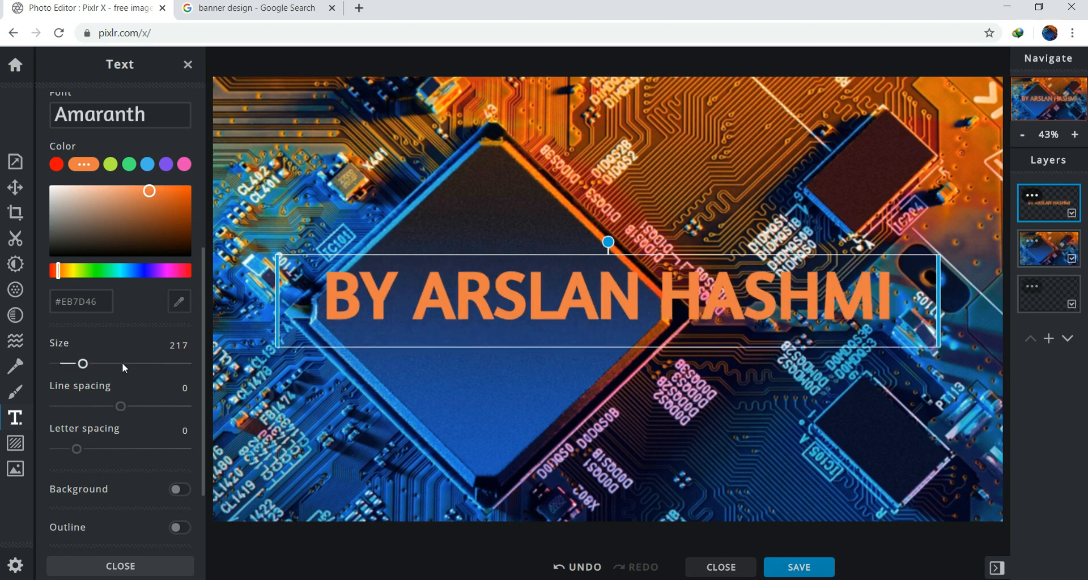
drag(142, 341, 110, 349)
click(127, 338)
Turn on the name text's outline and its full background, and colour the background orange #EB7D46
scroll(122, 364, down, 3)
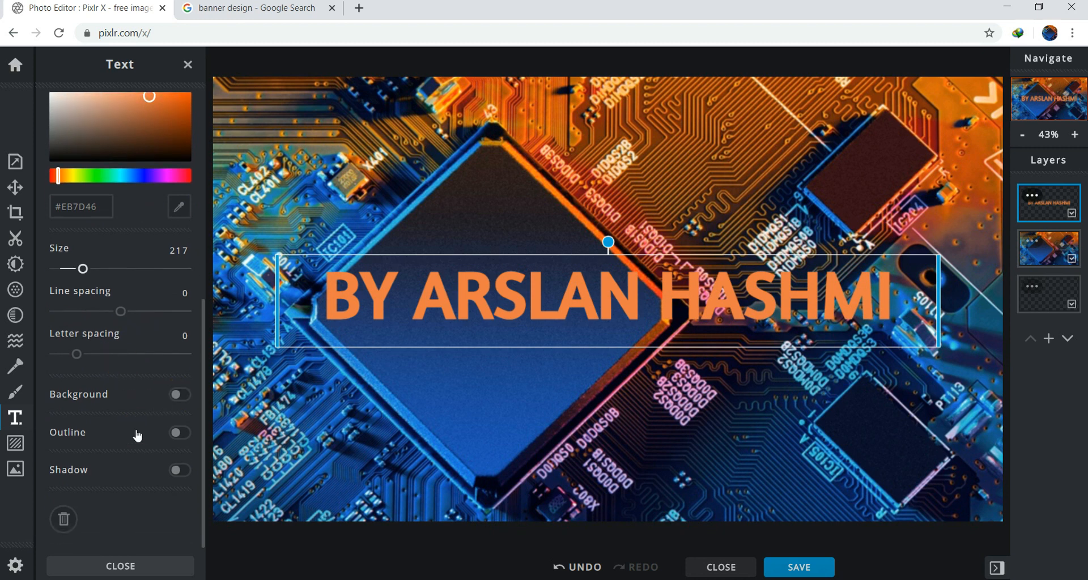
click(186, 434)
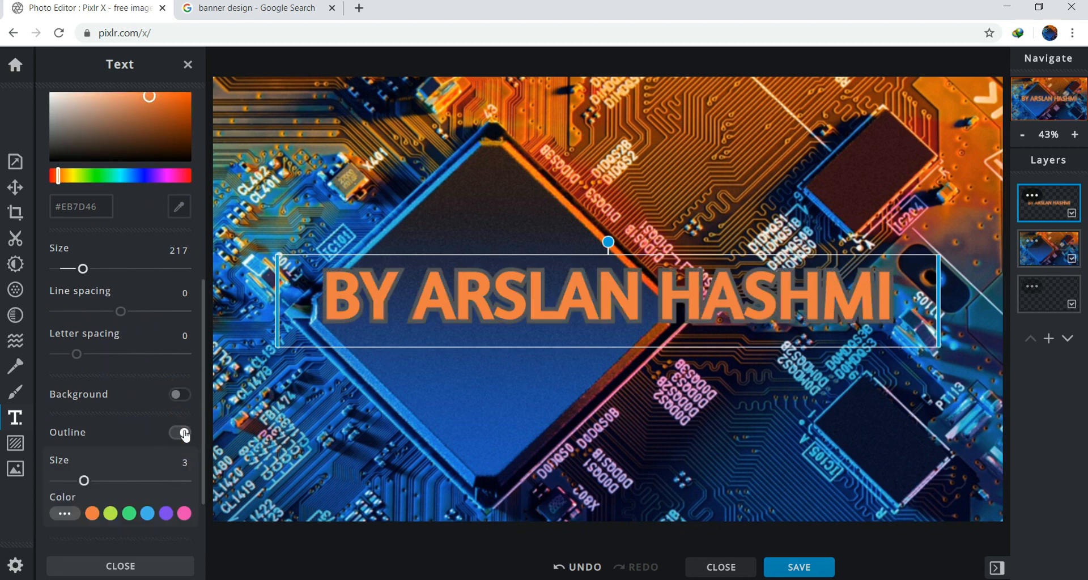
click(172, 399)
click(169, 392)
click(169, 396)
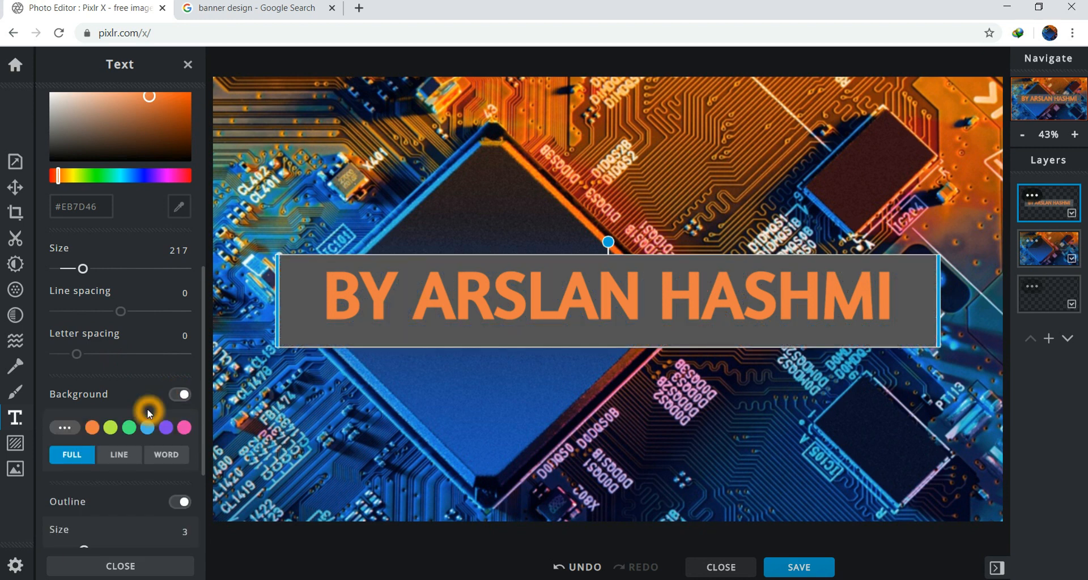
click(93, 428)
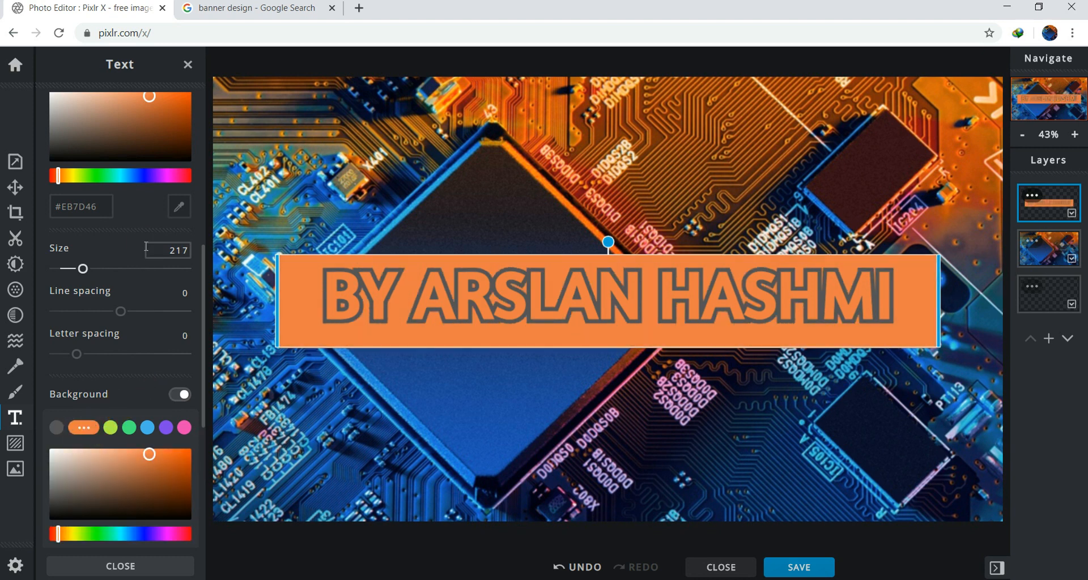
Change the name text's colour to the dark blue #212031
scroll(146, 243, up, 2)
scroll(147, 250, up, 2)
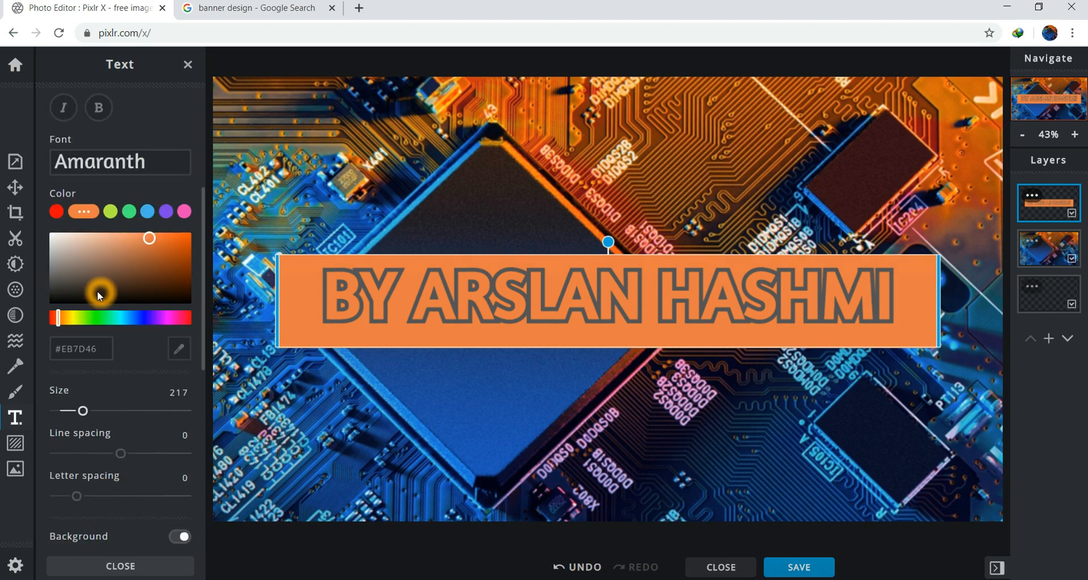
click(98, 290)
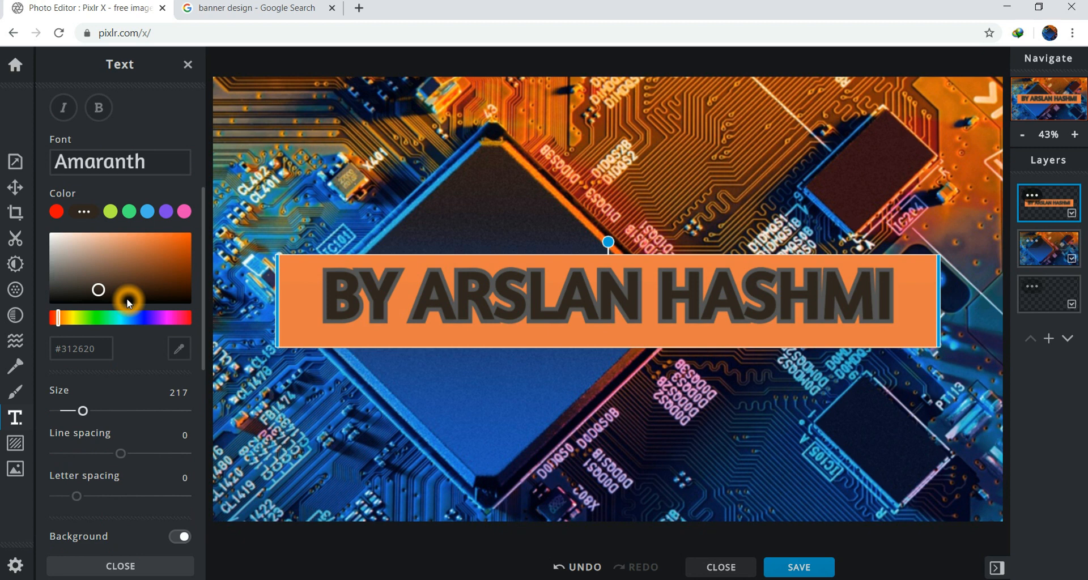
click(146, 317)
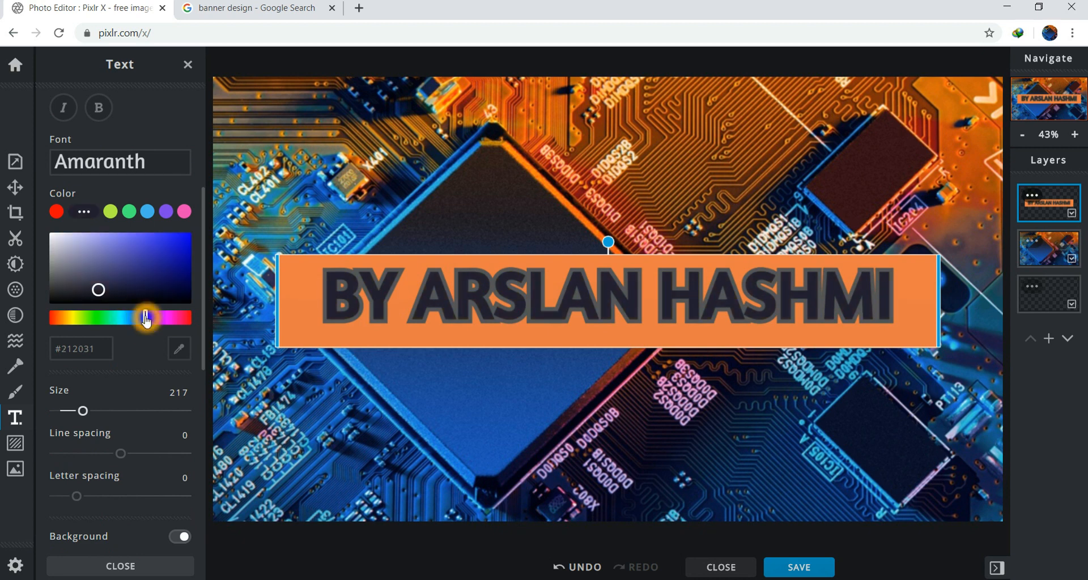
Turn off the outline of the name text
scroll(143, 467, down, 2)
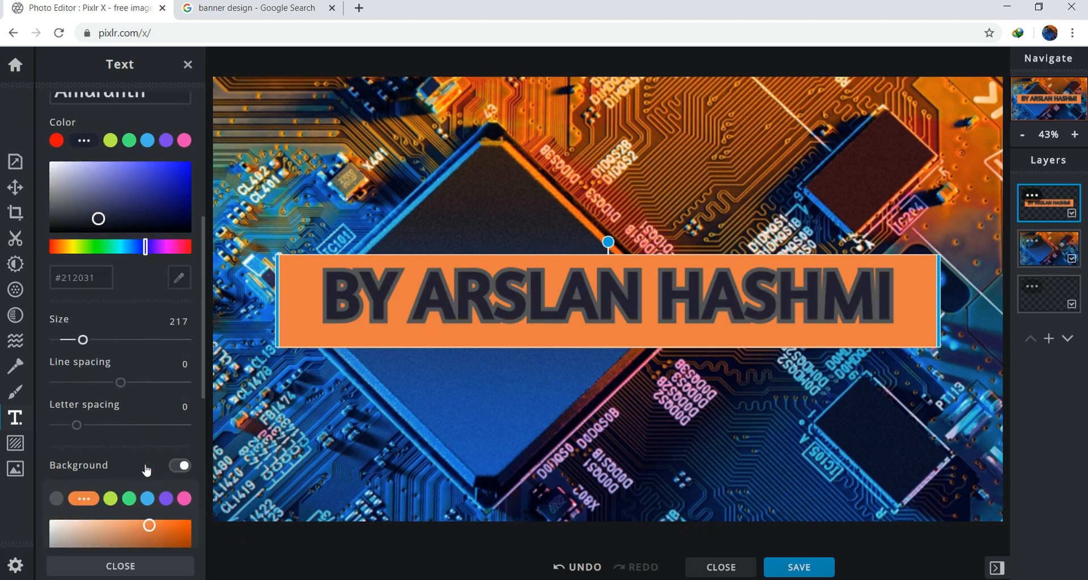
scroll(147, 469, down, 8)
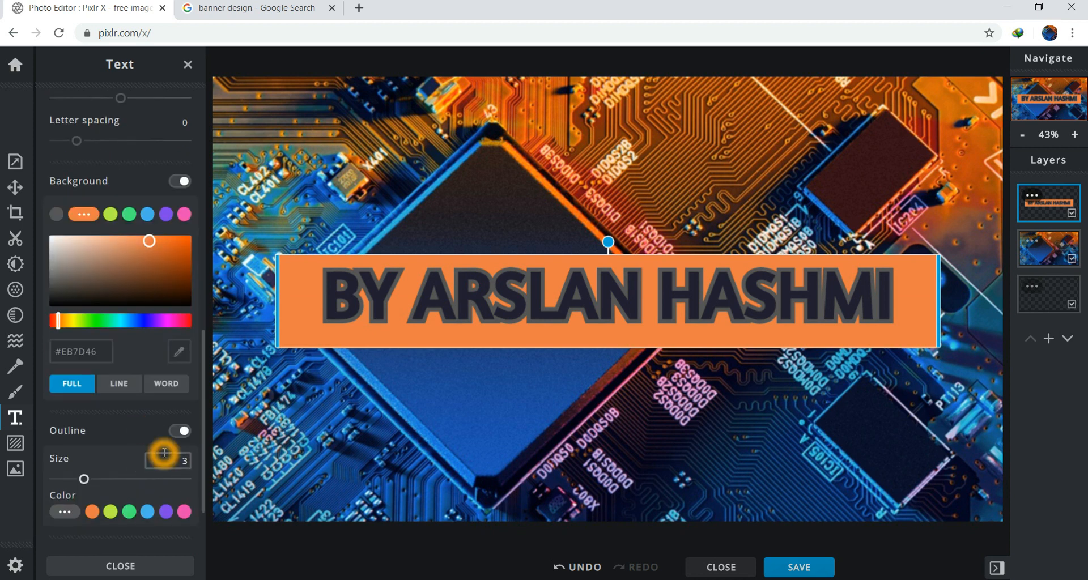
click(182, 431)
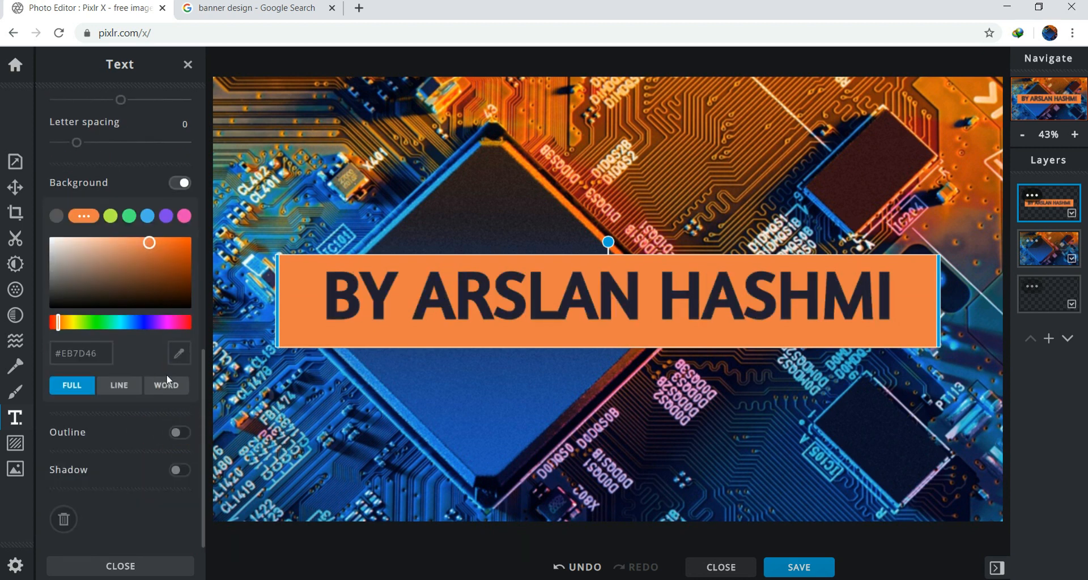
click(154, 433)
scroll(154, 420, up, 1)
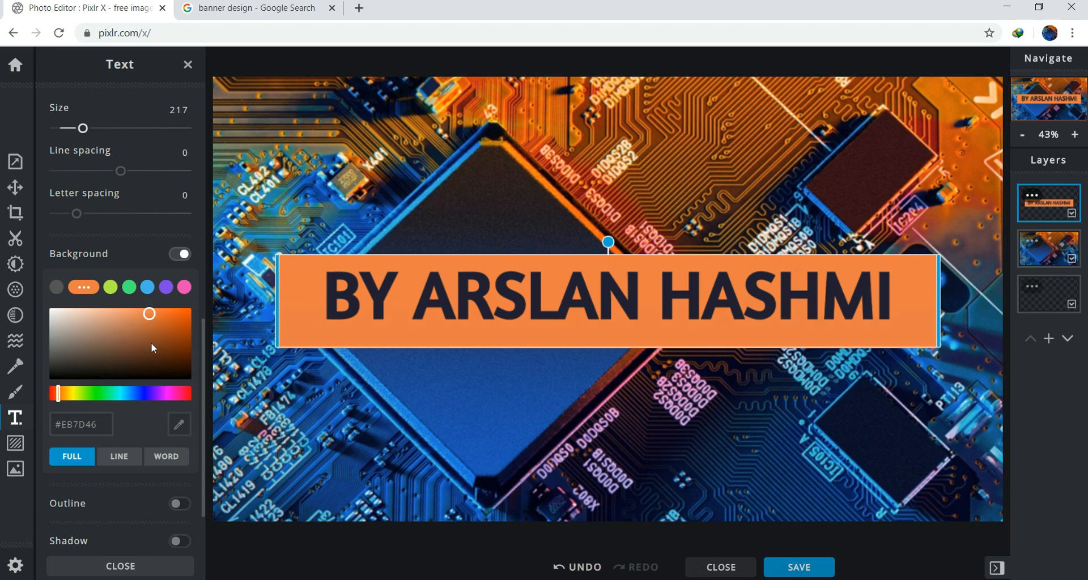
click(153, 274)
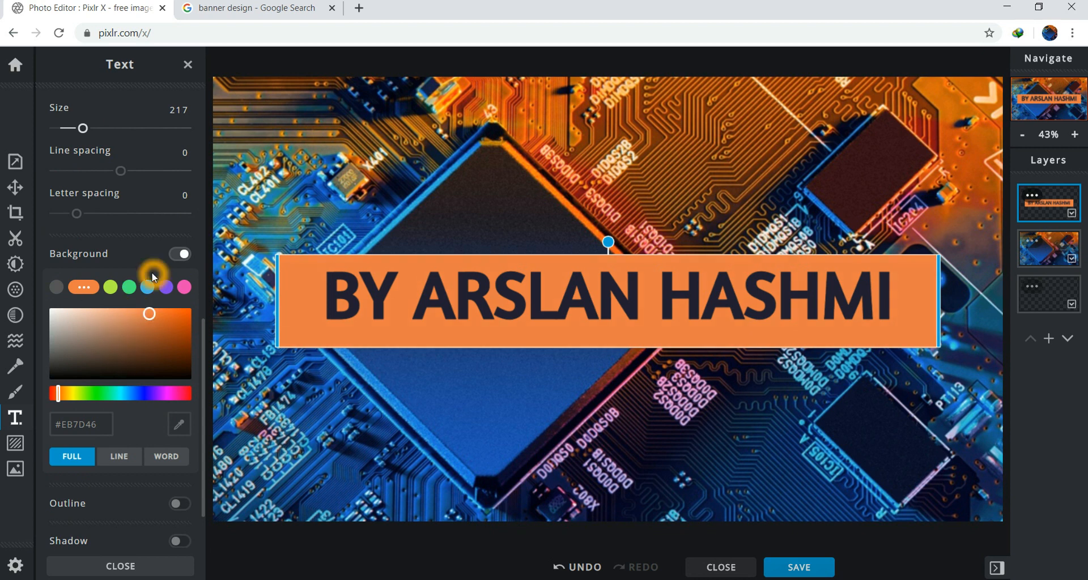
Turn off the orange background behind the name text
click(339, 325)
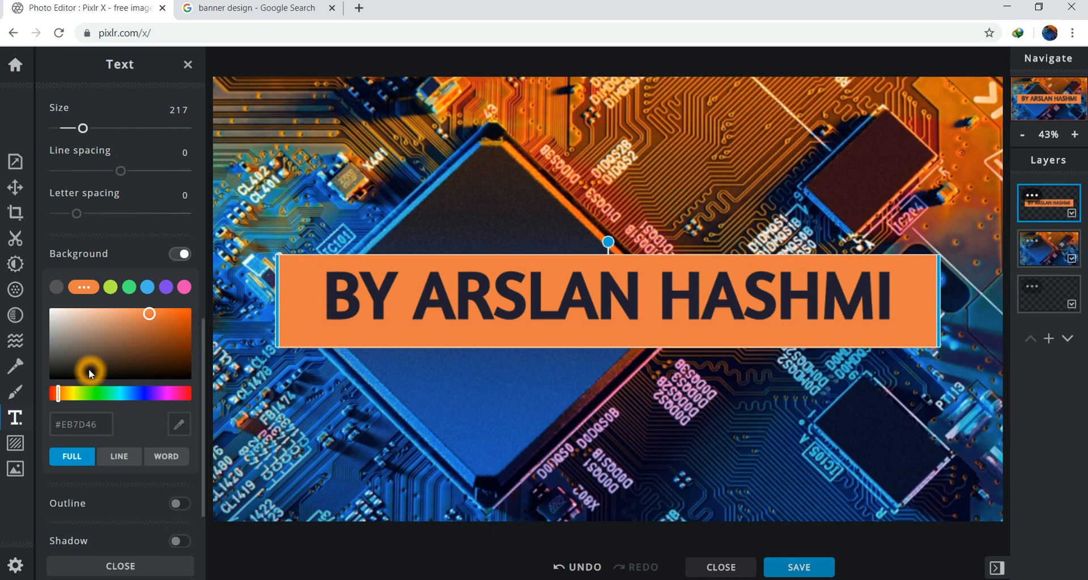
scroll(112, 344, down, 2)
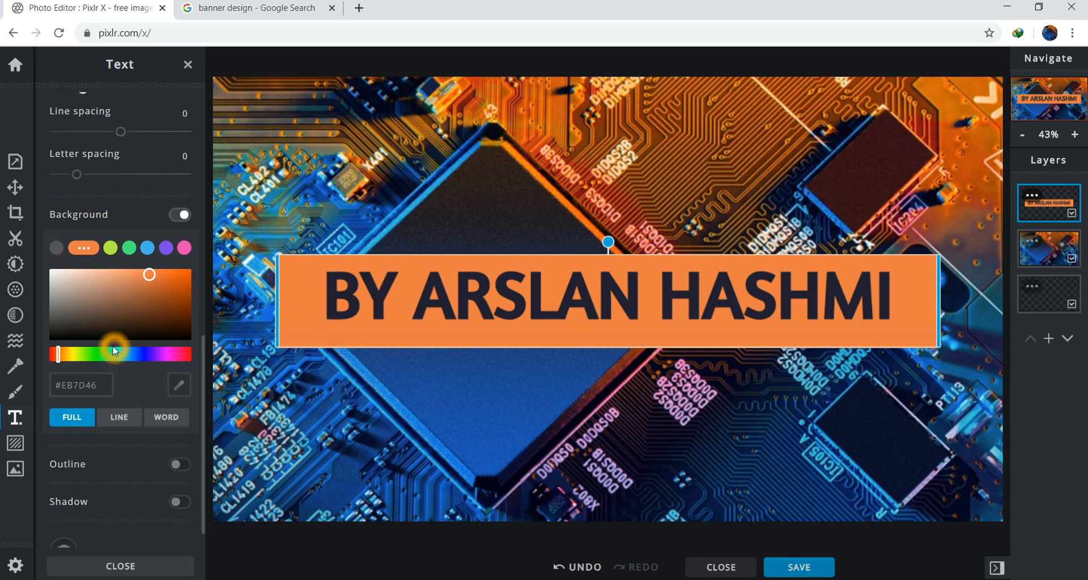
click(176, 184)
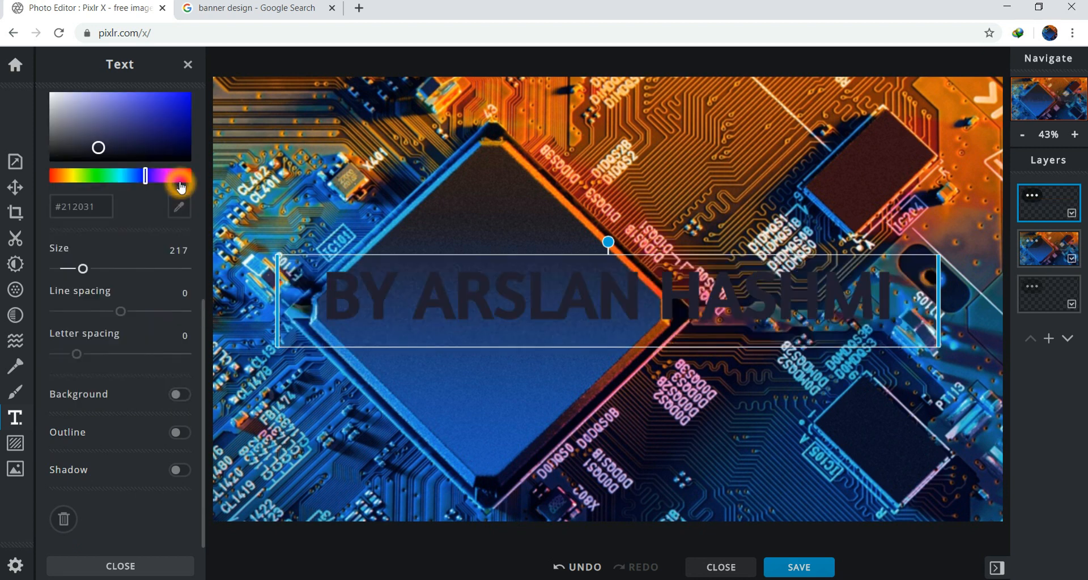
click(164, 250)
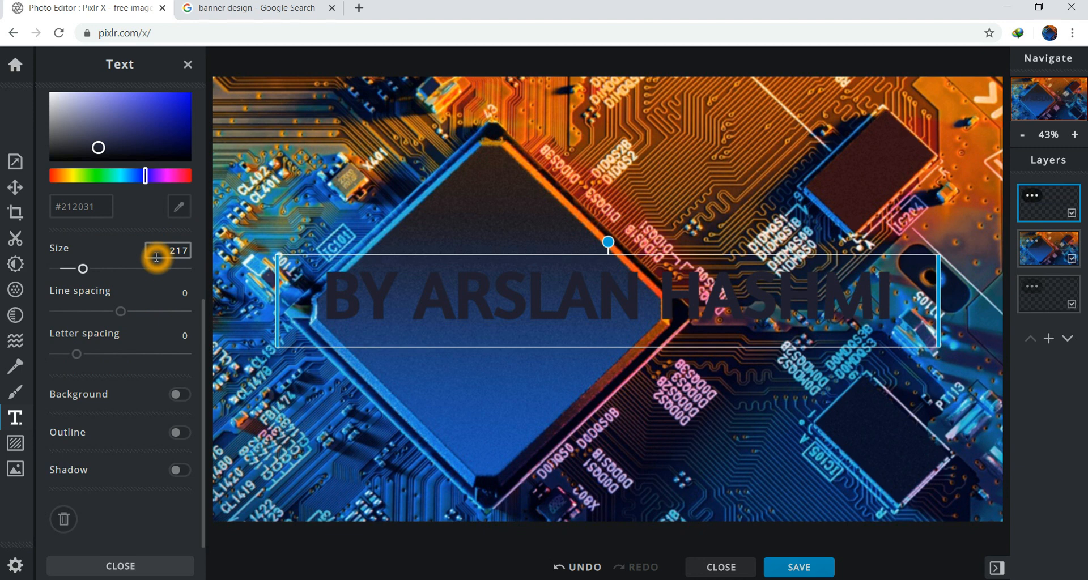
Change the name text's colour to the bright yellow-orange #EEAC06
scroll(153, 255, up, 2)
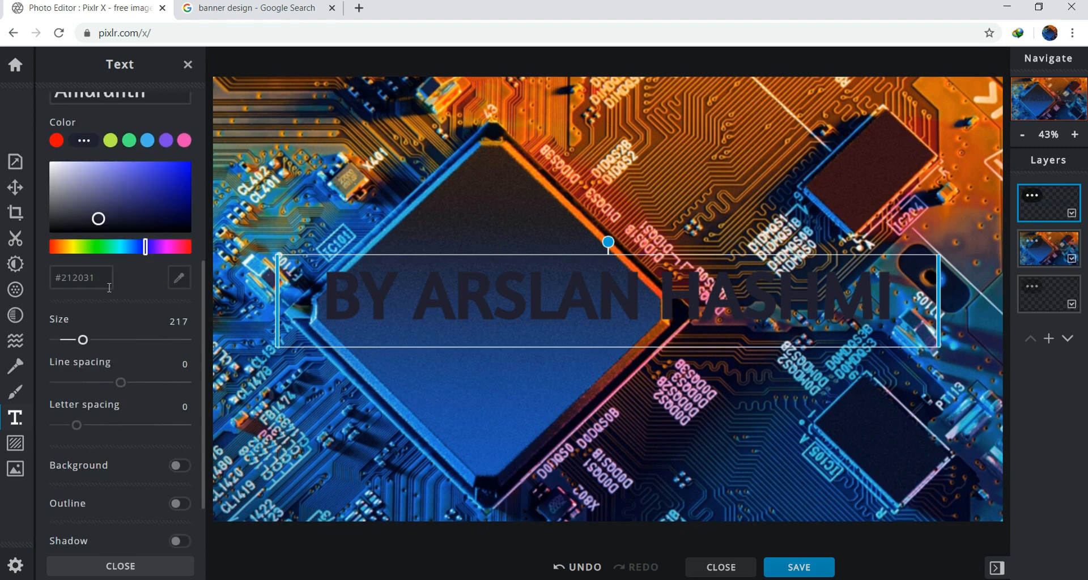
drag(179, 244, 188, 248)
click(188, 247)
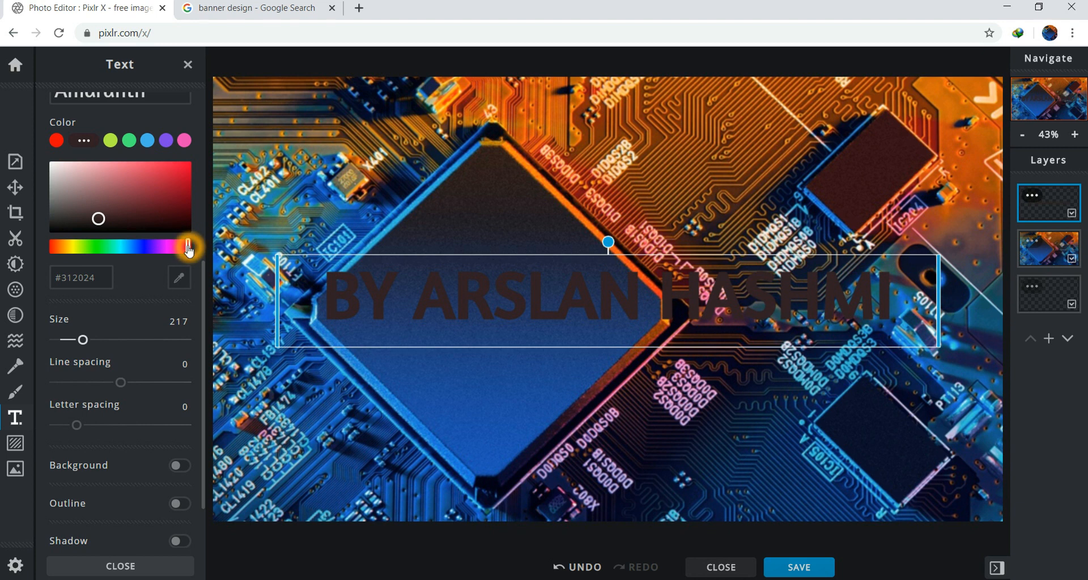
click(188, 165)
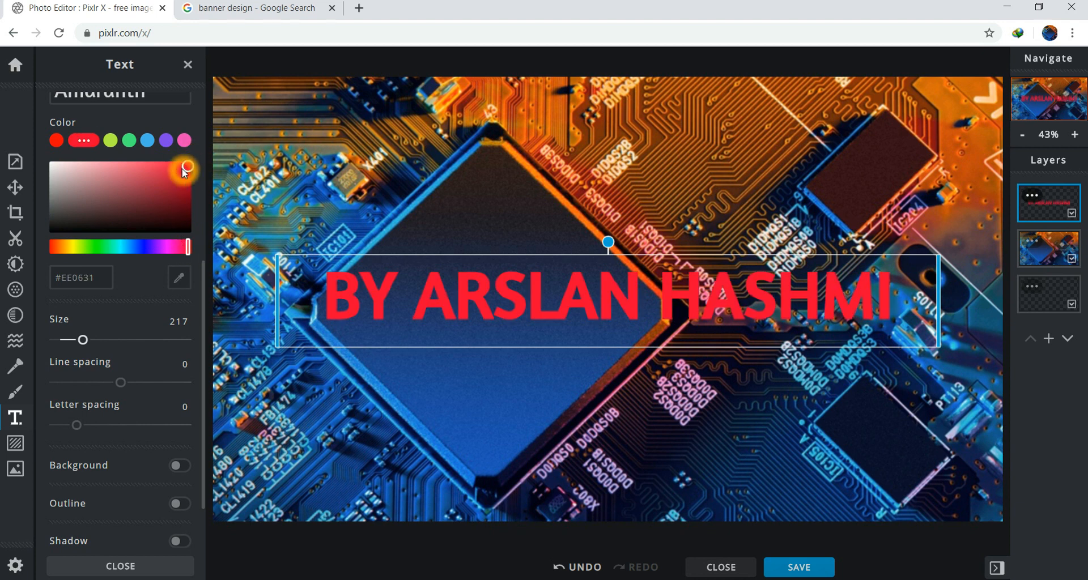
click(66, 248)
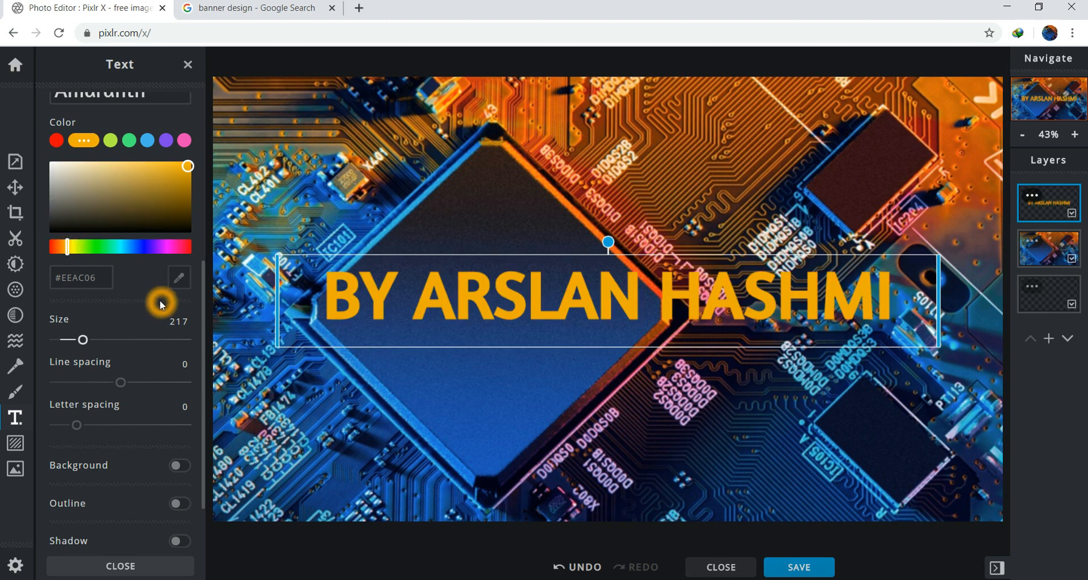
Turn on the name text's outline and colour it near-black #120B0B
scroll(161, 308, down, 2)
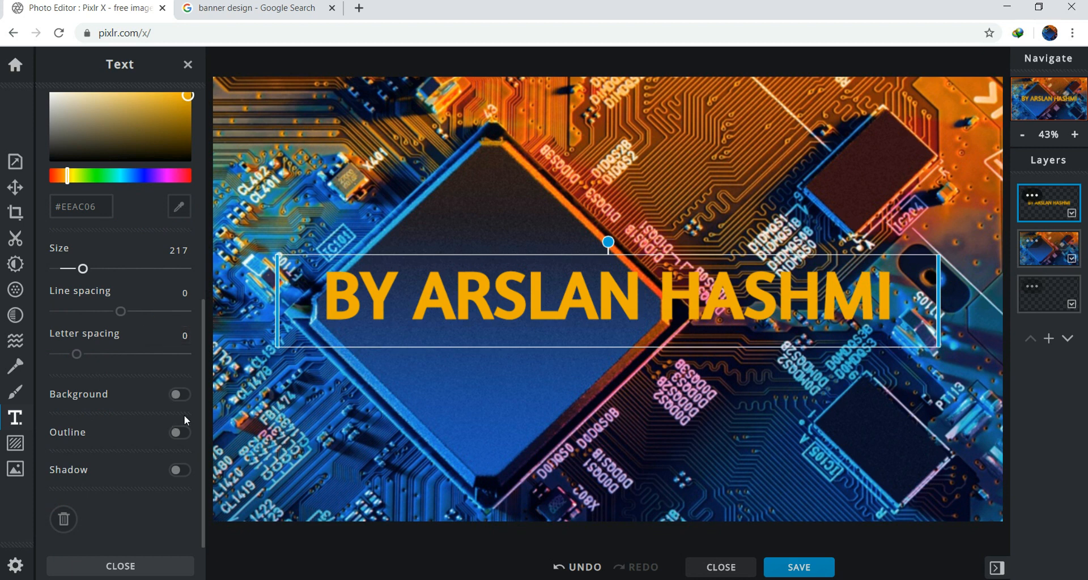
click(180, 431)
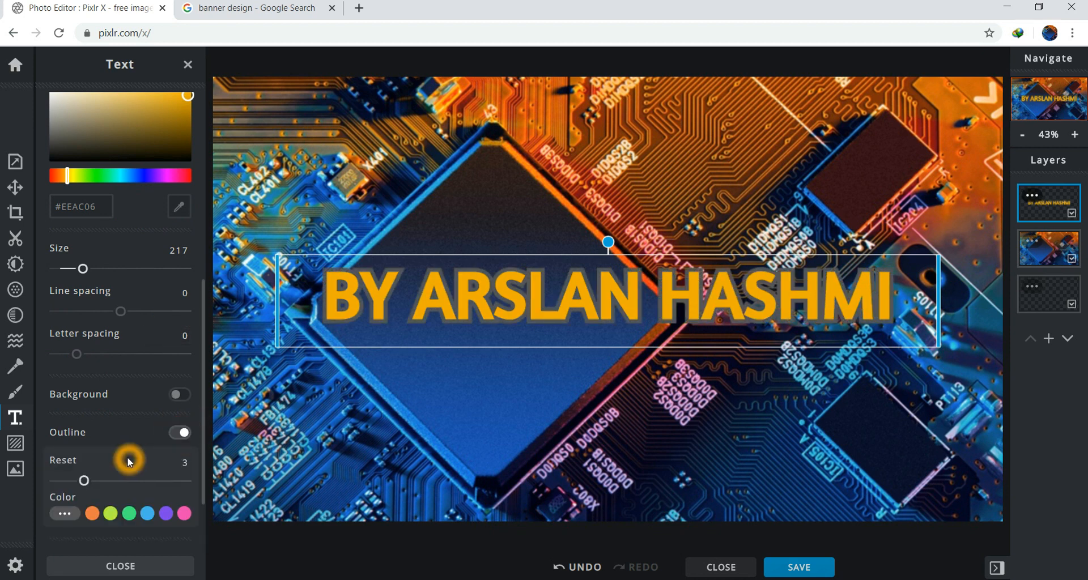
scroll(126, 456, down, 2)
click(76, 447)
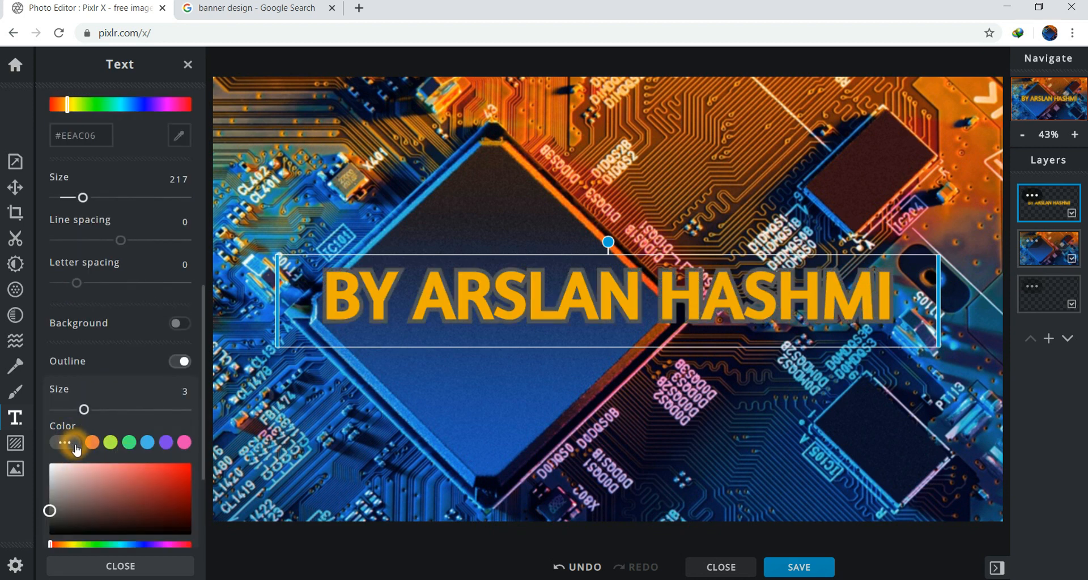
scroll(121, 436, down, 2)
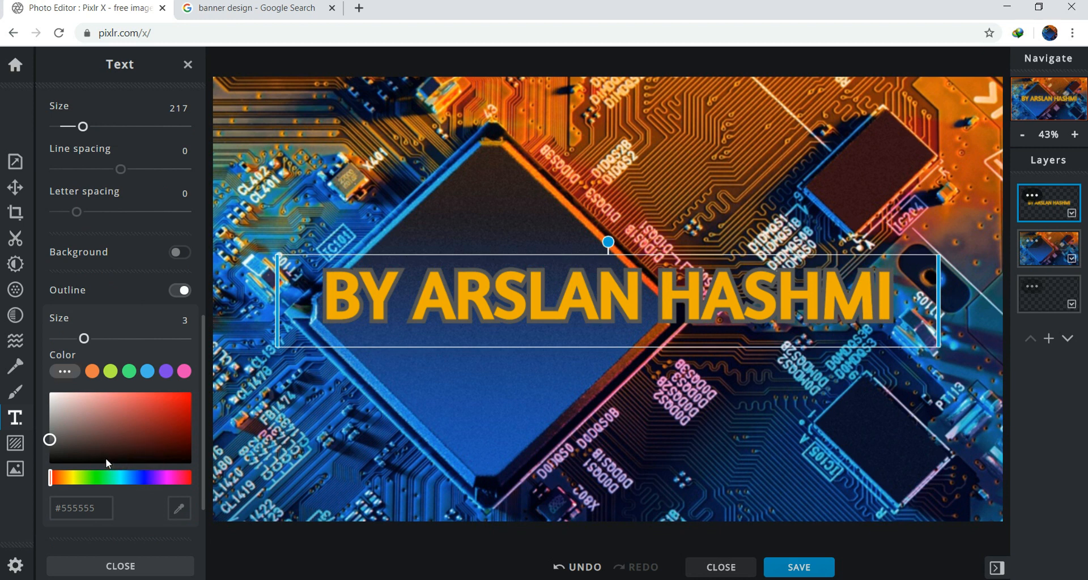
click(106, 458)
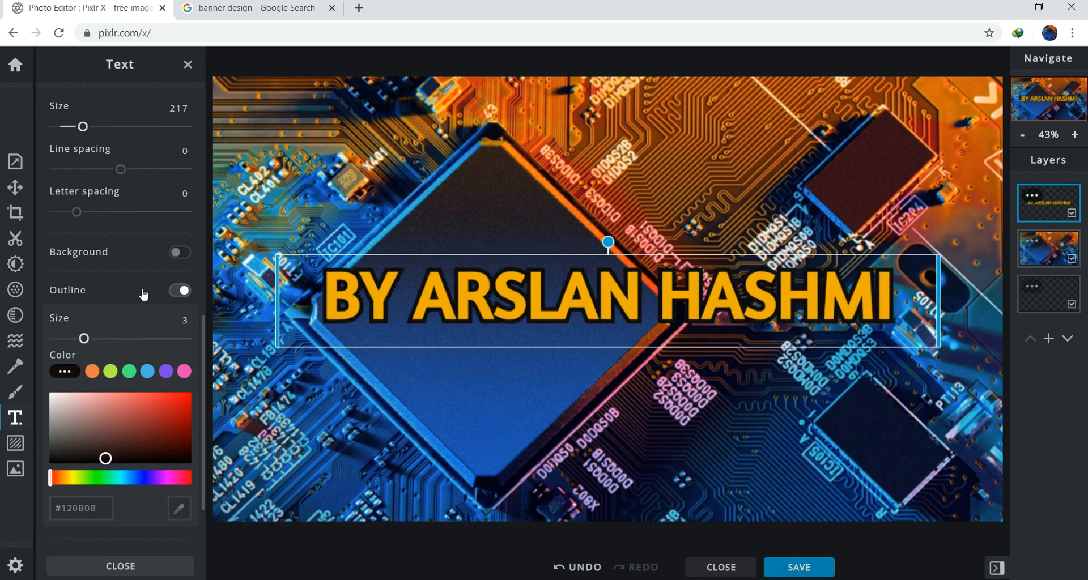
Lighten the name text's fill colour slightly to the yellow-orange #F1B41C
scroll(142, 280, up, 4)
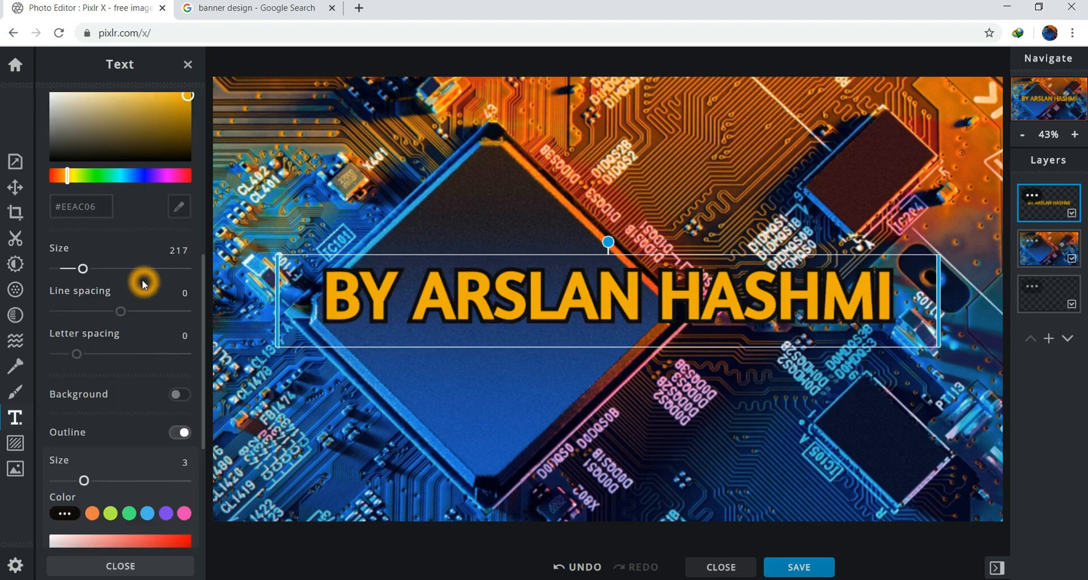
scroll(110, 247, up, 2)
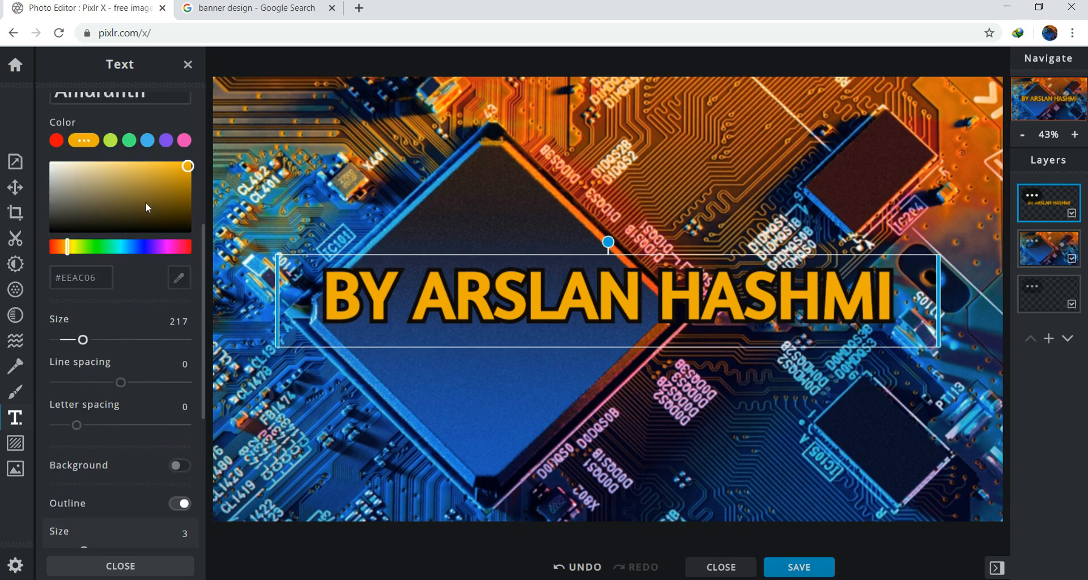
click(175, 166)
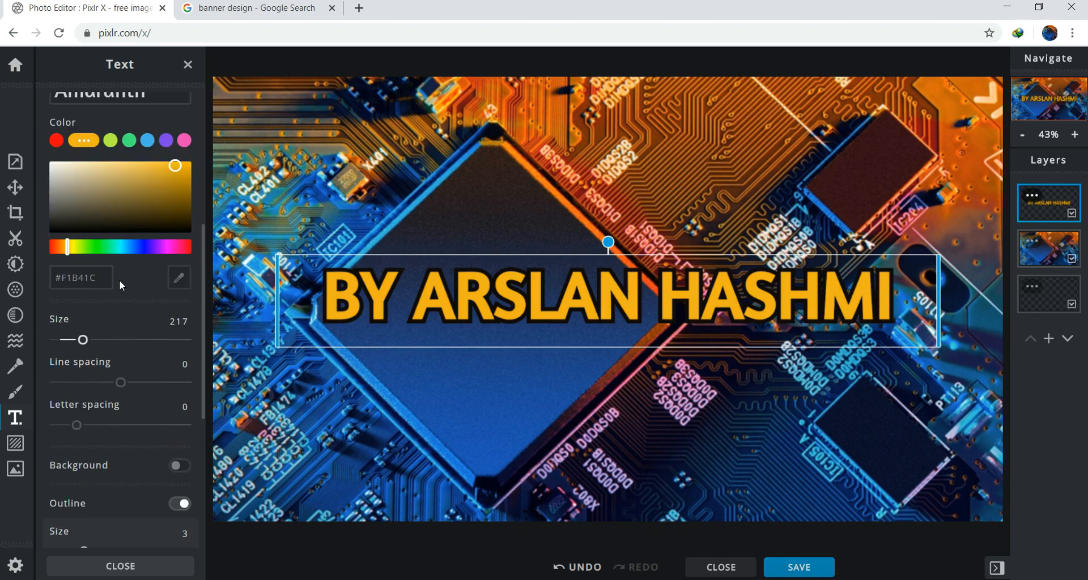
scroll(119, 283, down, 3)
scroll(119, 288, down, 3)
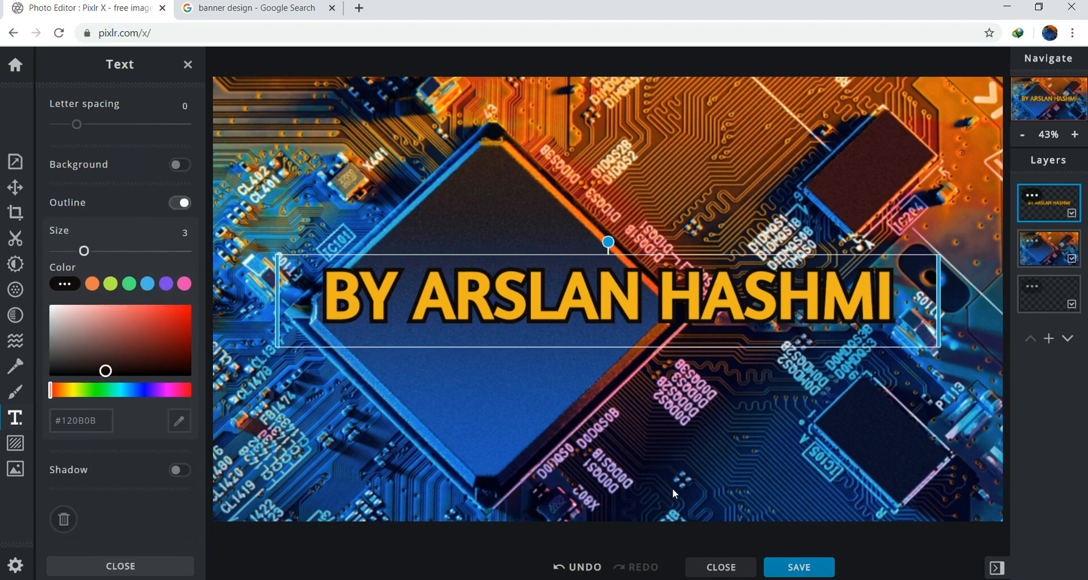
Save the finished design and download it as the JPG file Banner at 100% quality
click(802, 568)
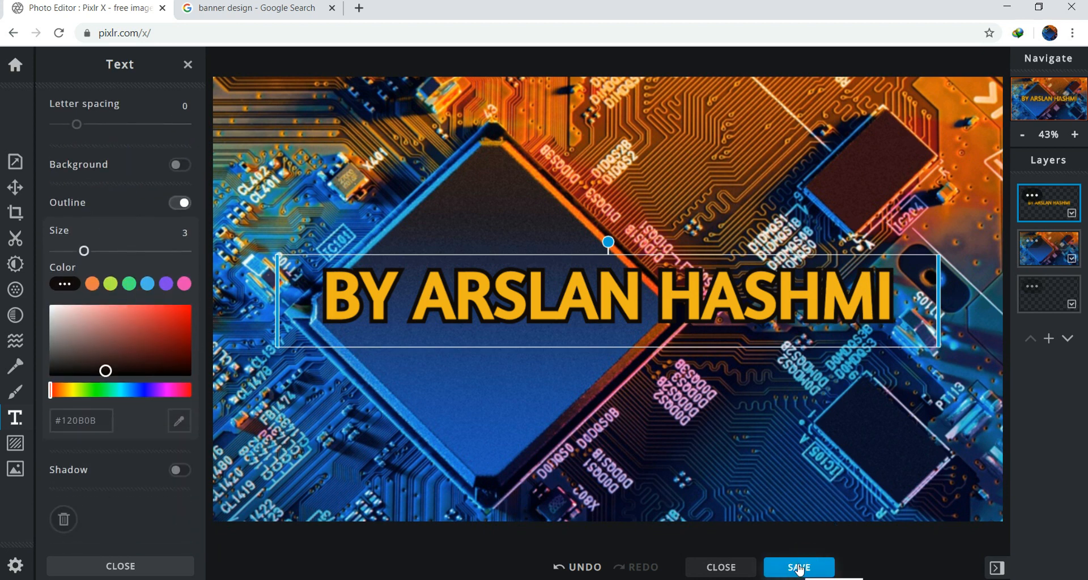
click(804, 570)
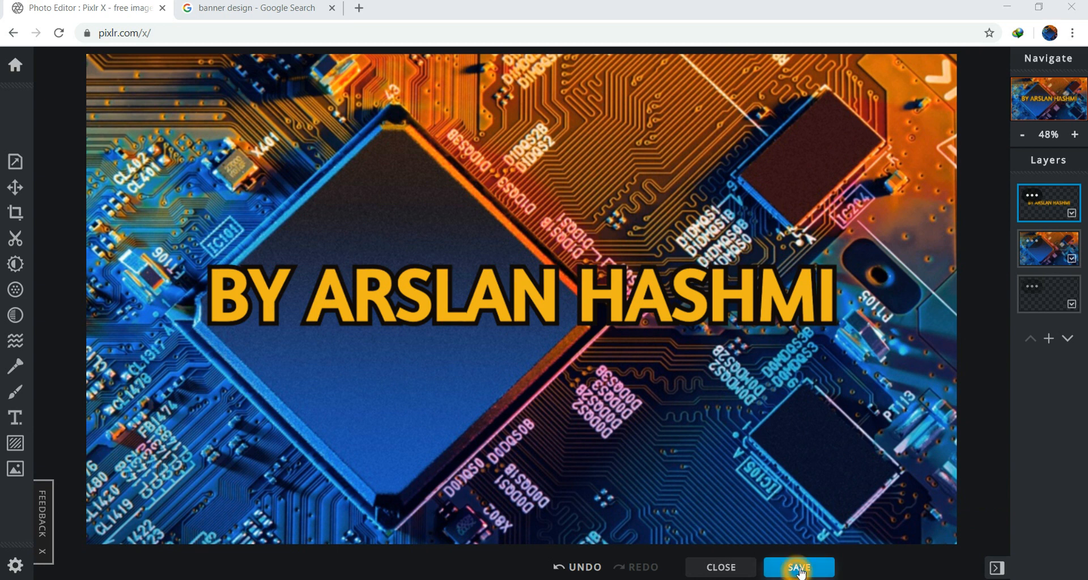
click(803, 568)
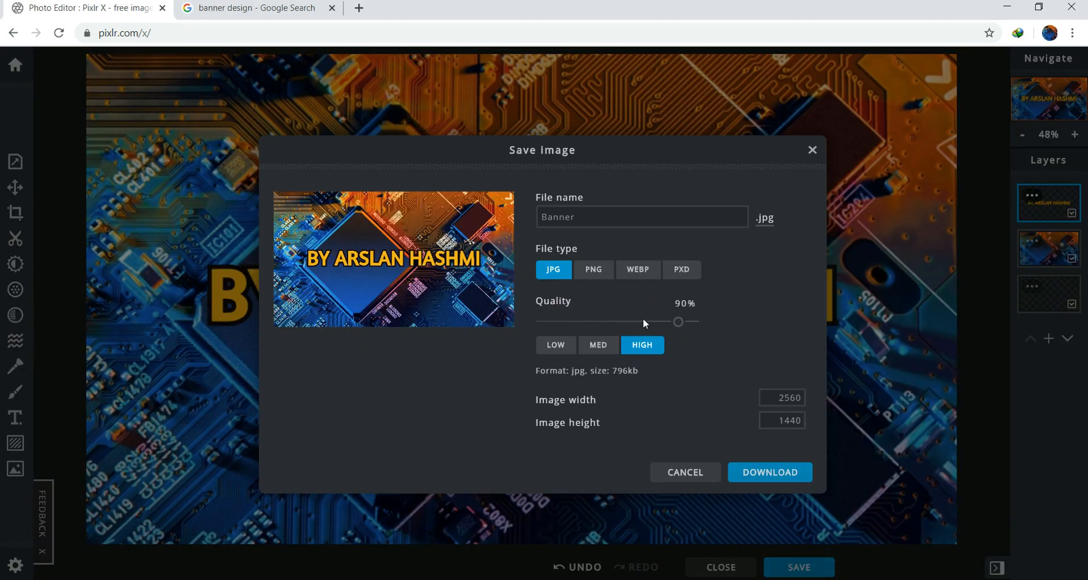
drag(674, 325, 694, 323)
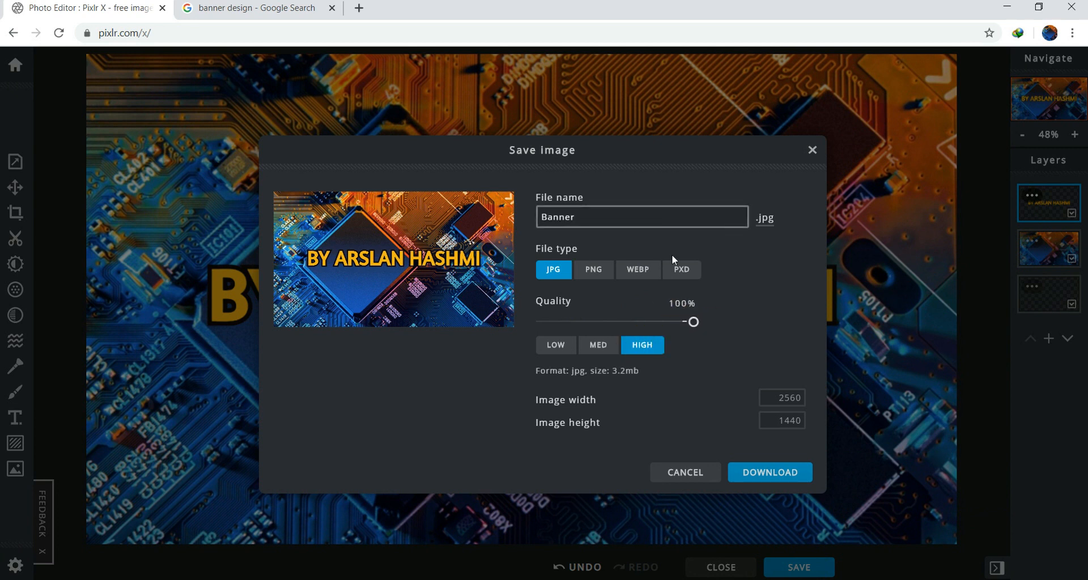
click(751, 470)
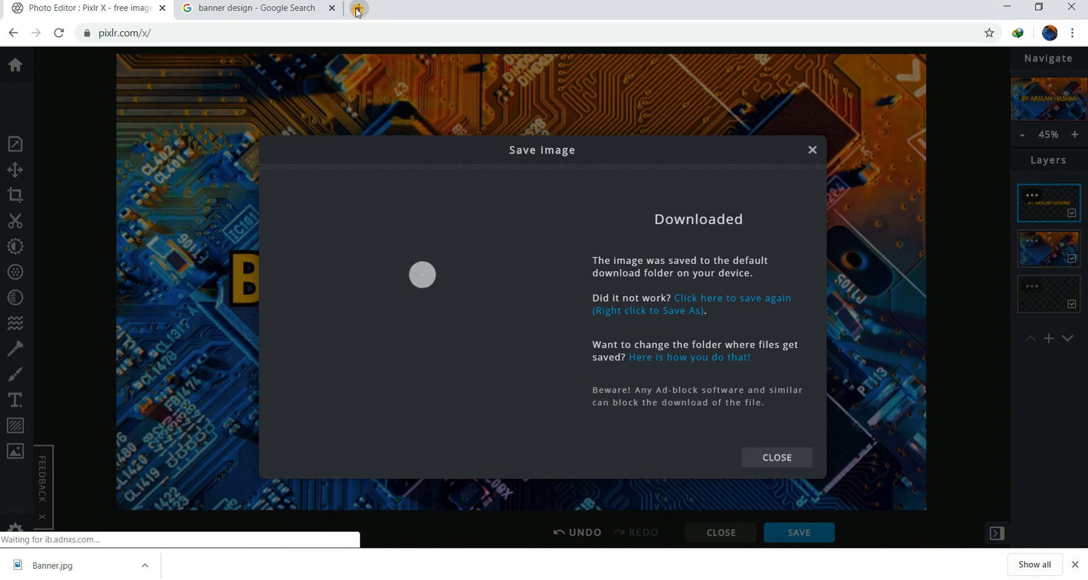
Switch to YouTube in a new browser tab and open the signed-in account's own channel page
click(358, 9)
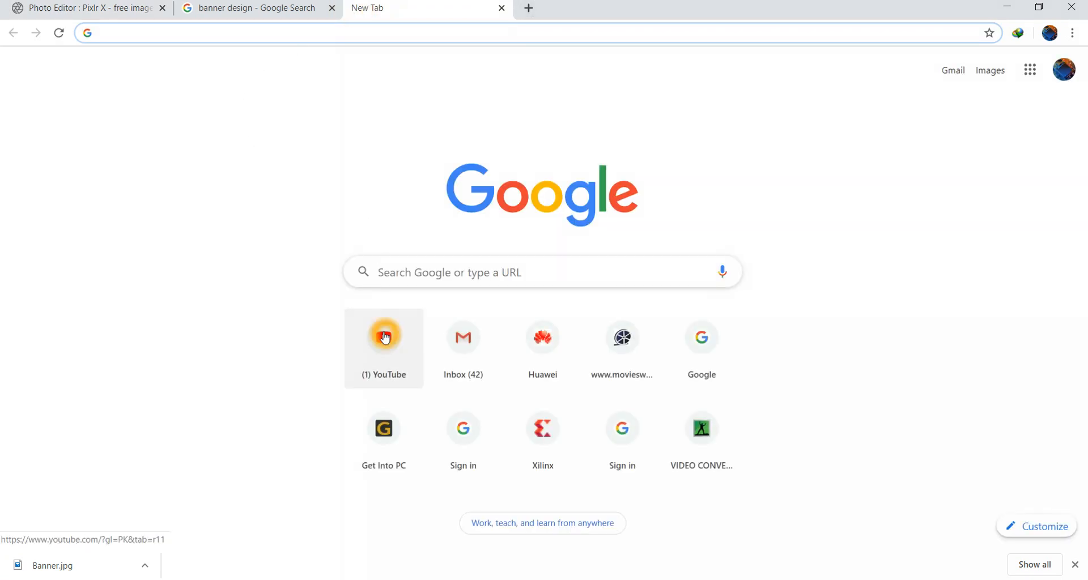
click(384, 338)
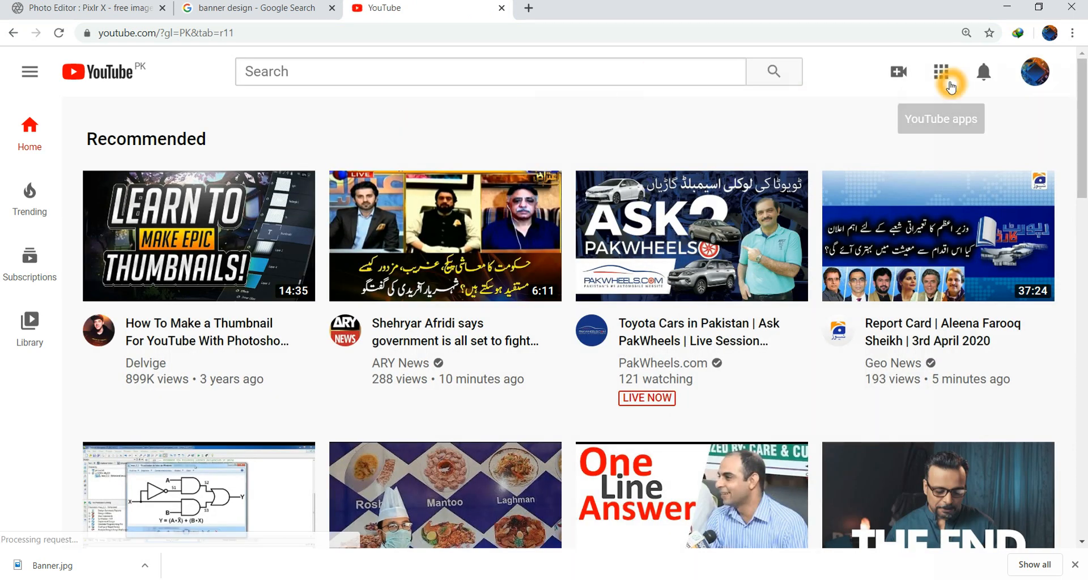
click(1035, 72)
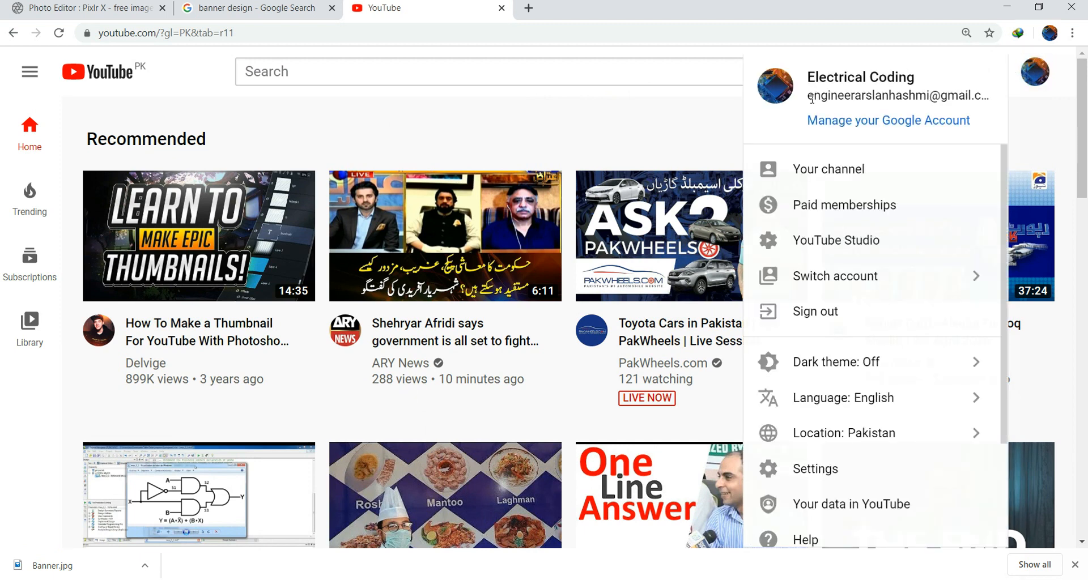
click(809, 167)
click(533, 131)
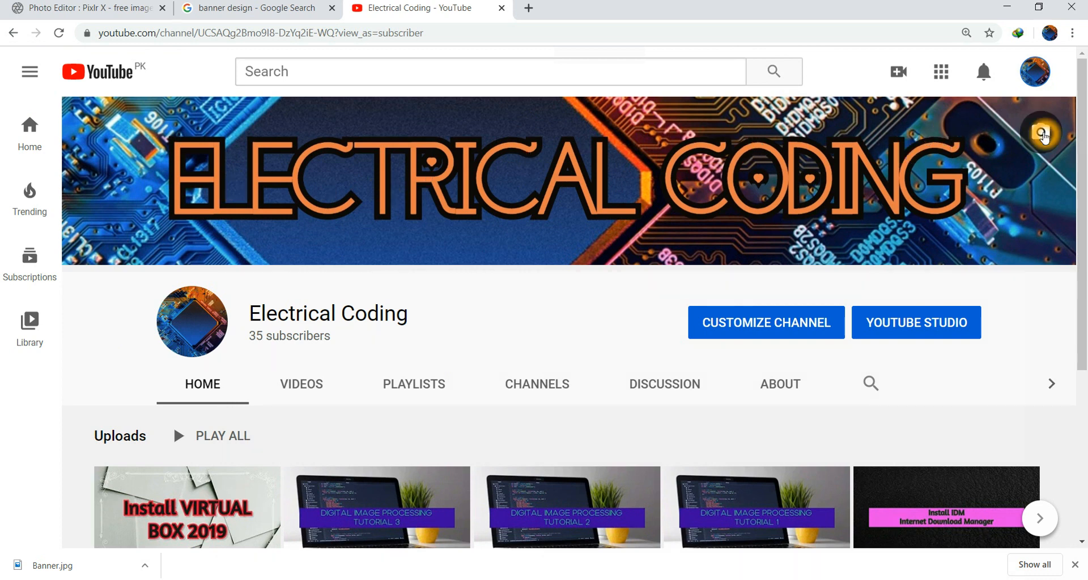
Upload the Banner image from the Downloads folder as the channel's new channel art
click(1043, 134)
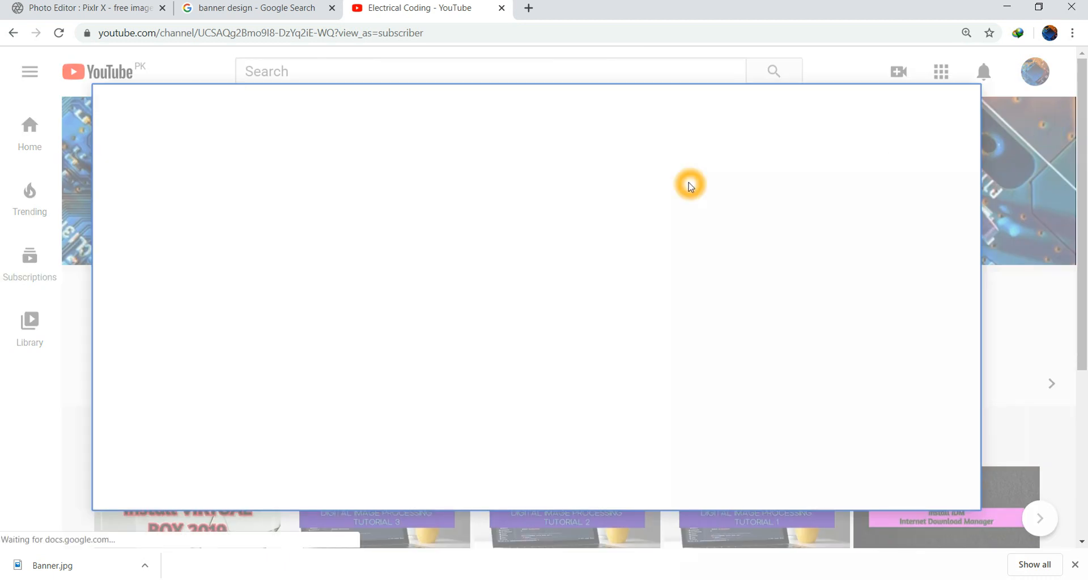
click(522, 345)
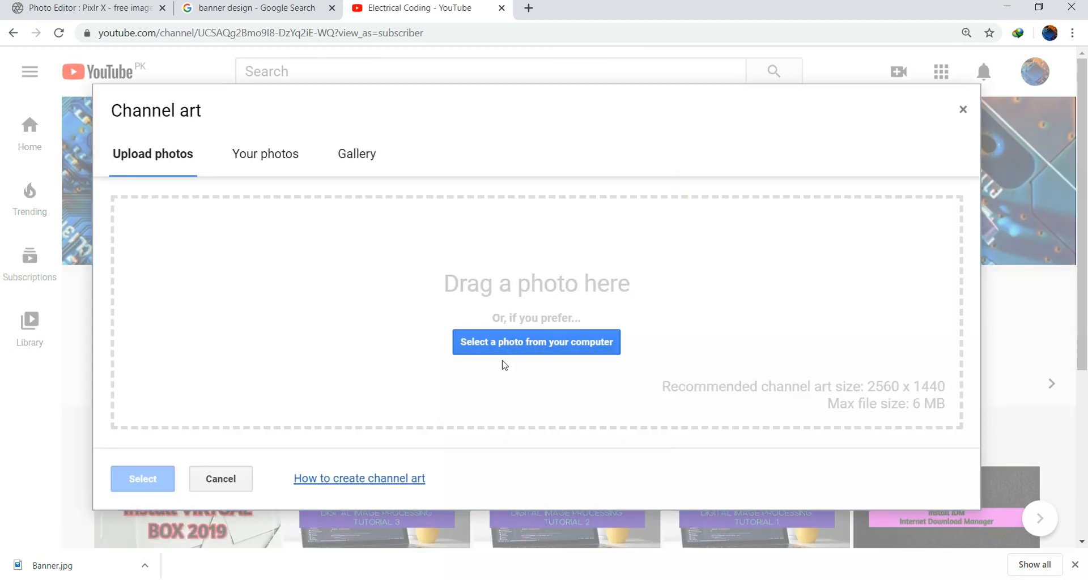
click(545, 344)
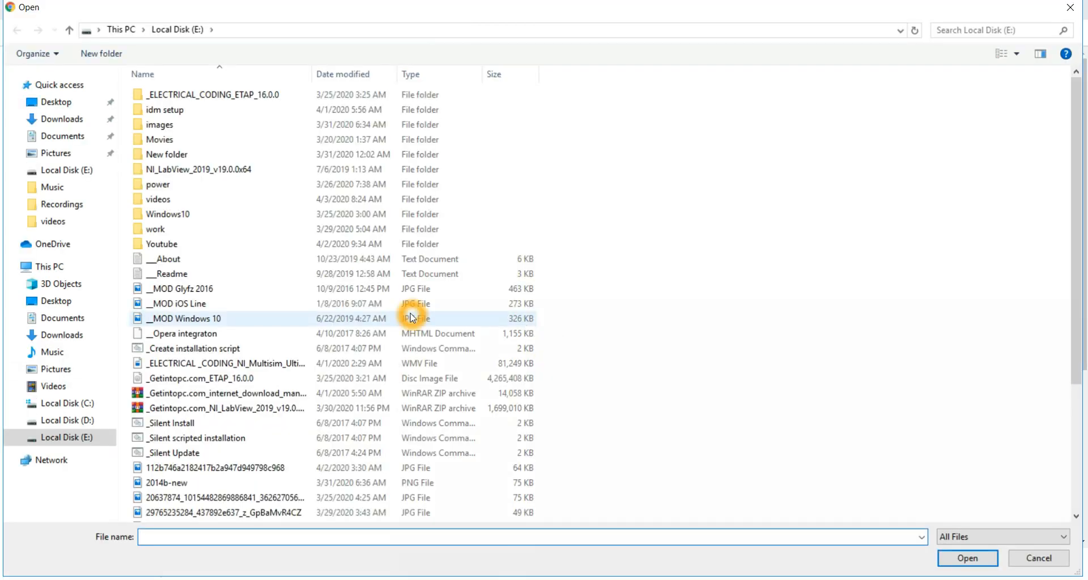
click(69, 123)
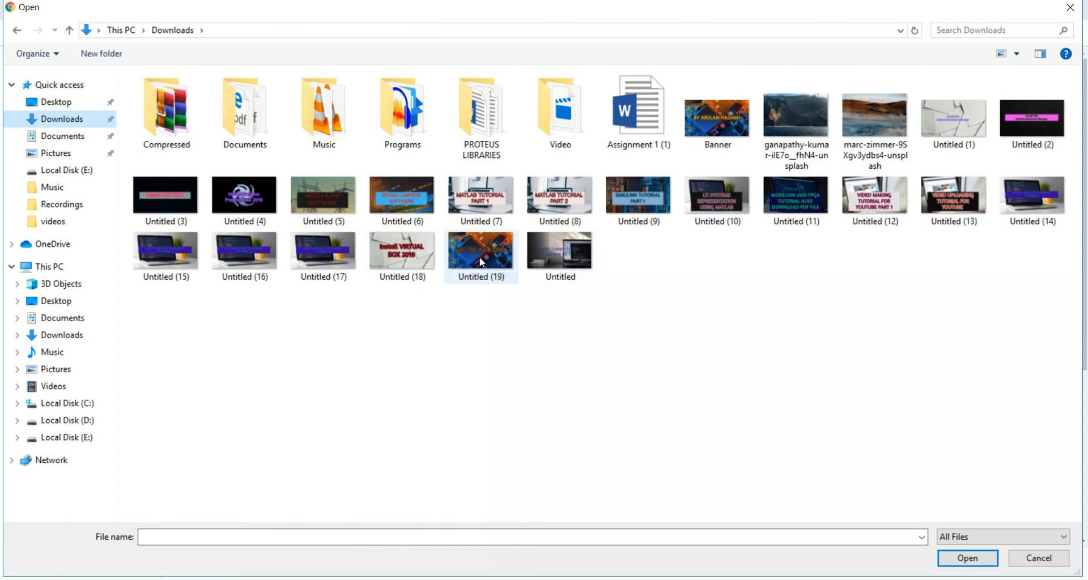
click(721, 120)
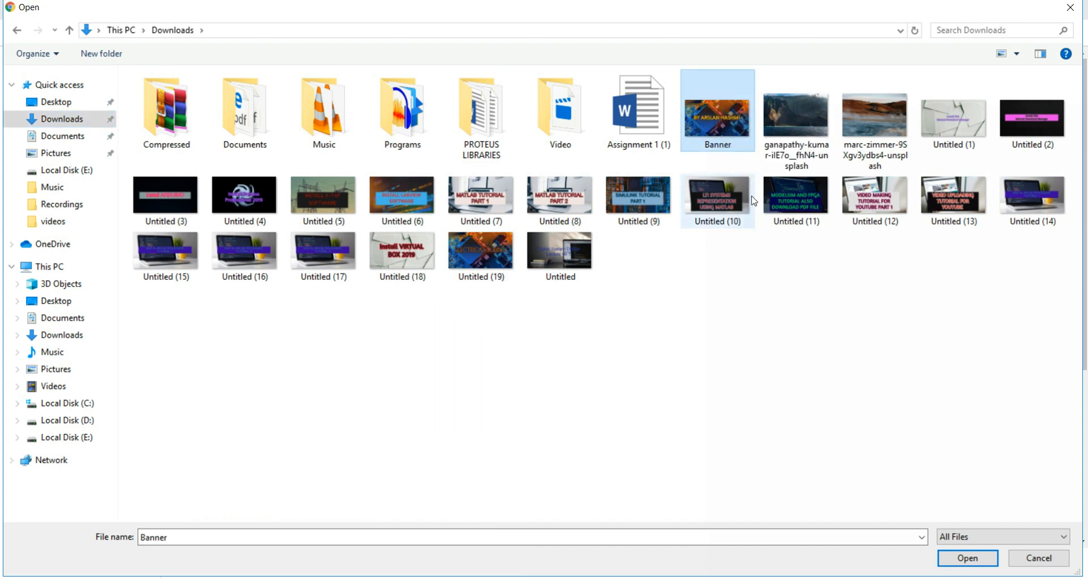
click(963, 557)
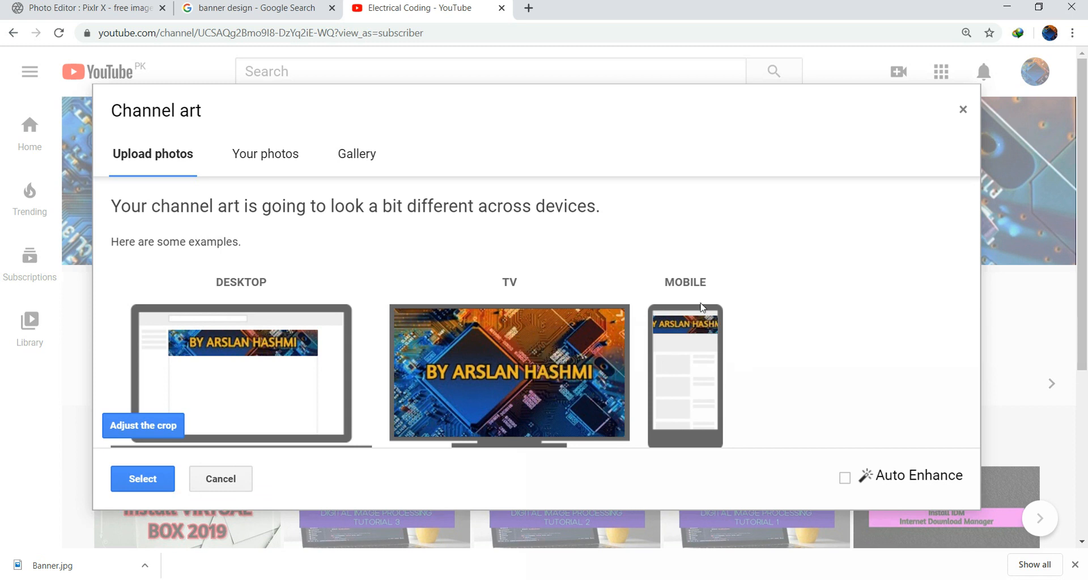
Check the banner's mobile preview and apply the uploaded image as the channel art
click(715, 289)
click(660, 319)
click(691, 330)
click(676, 328)
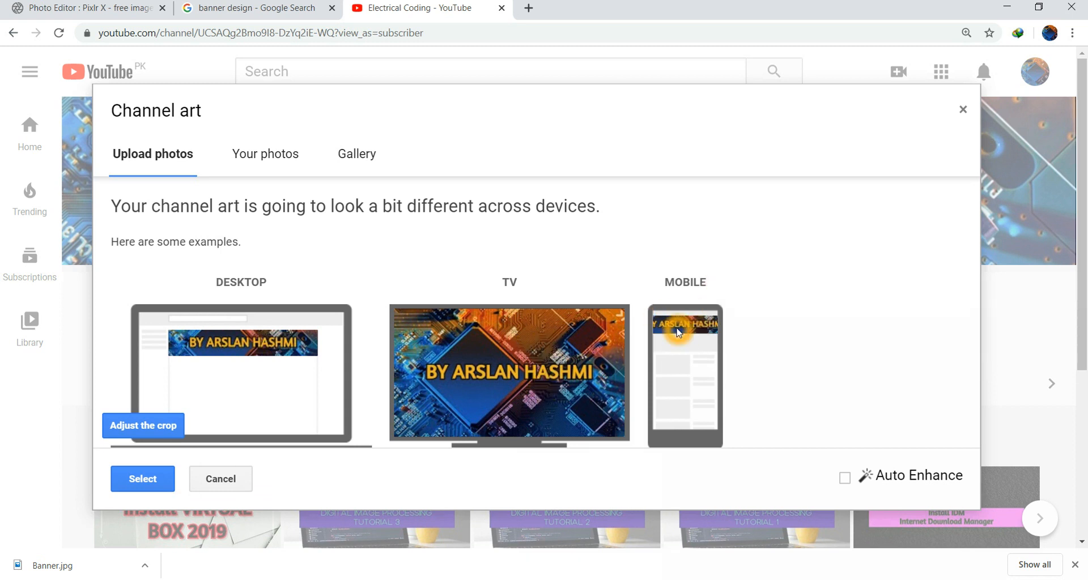
click(124, 475)
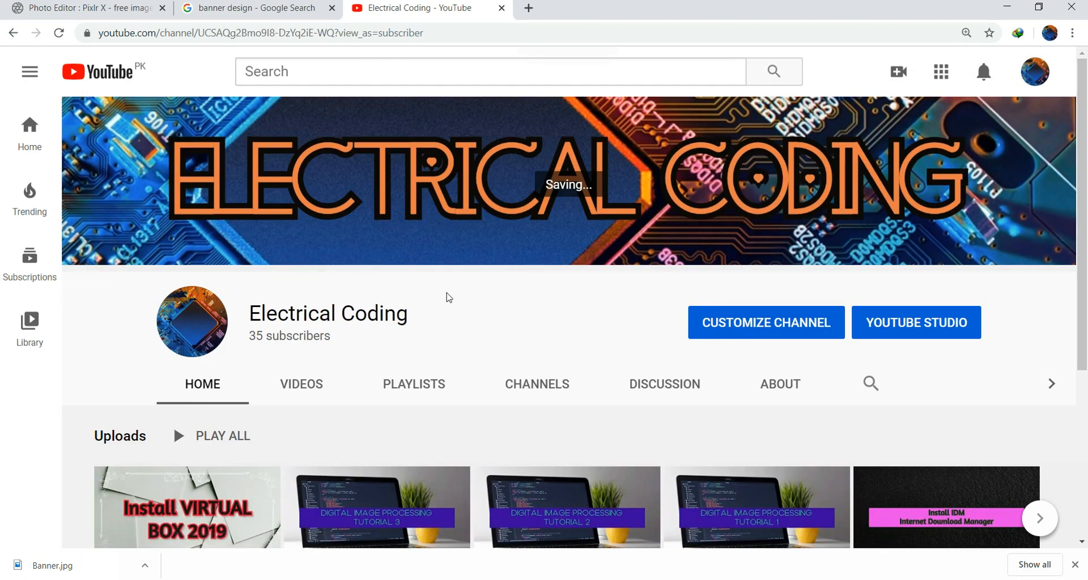
click(448, 293)
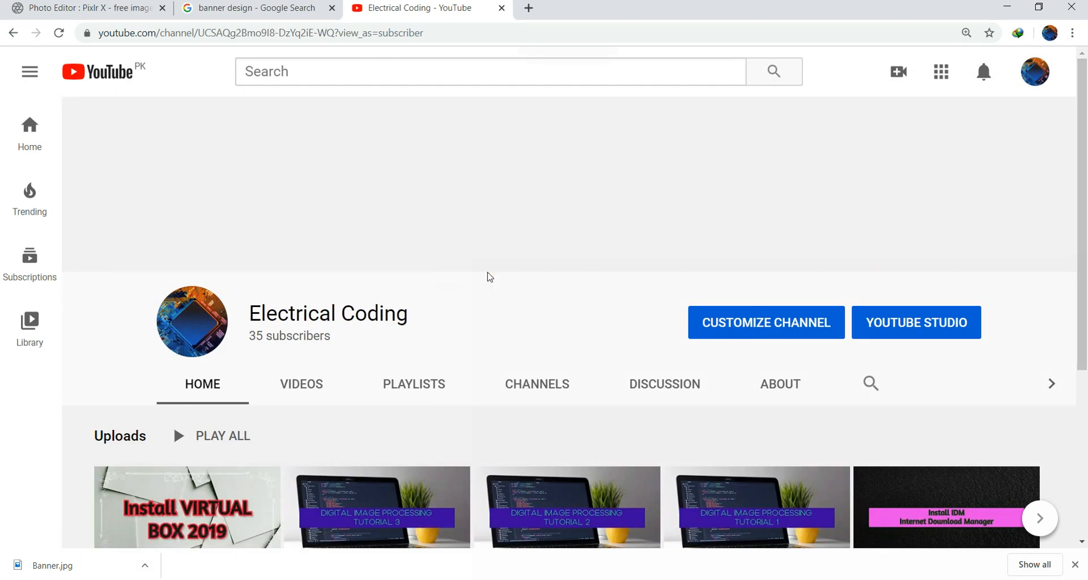